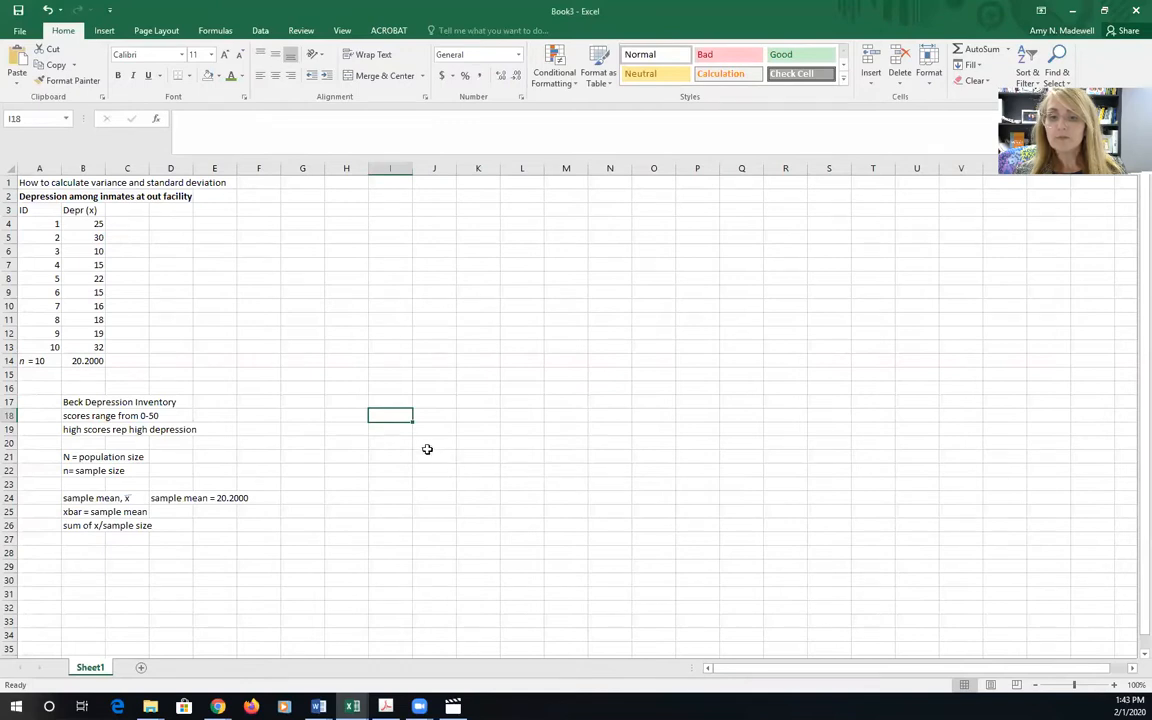
Enter the note PEMDAS in cell J20 and "order of operations" in cell J21
type("PEMDAS")
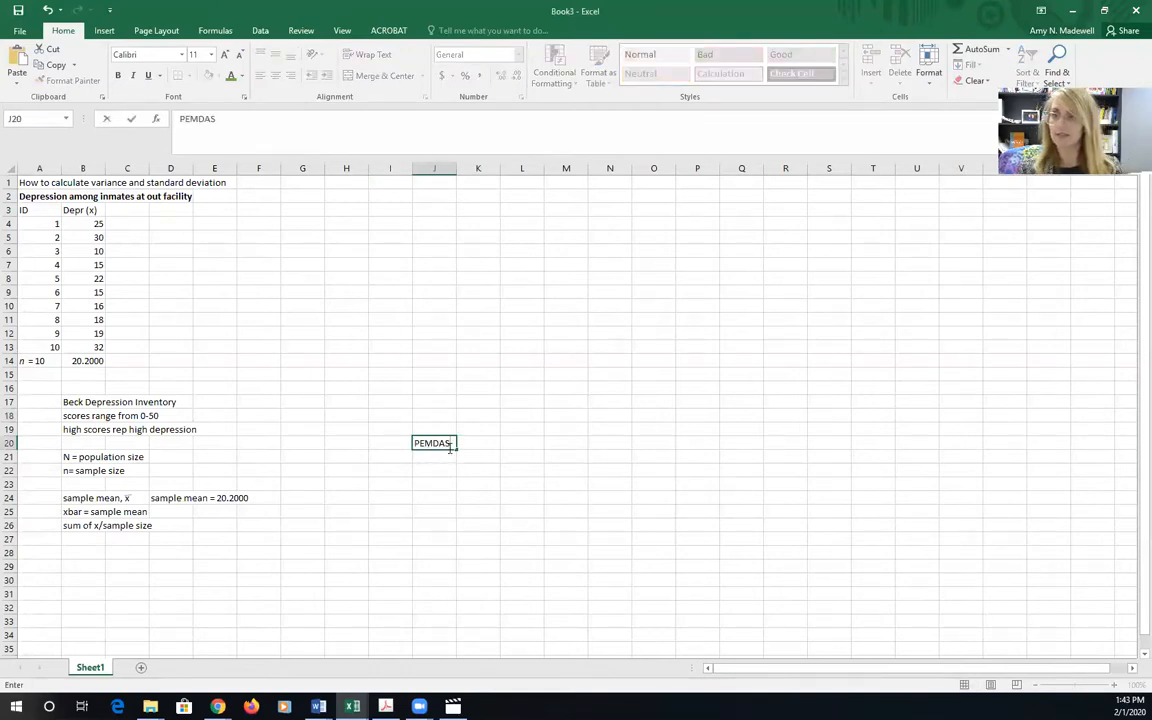
left_click(430, 457)
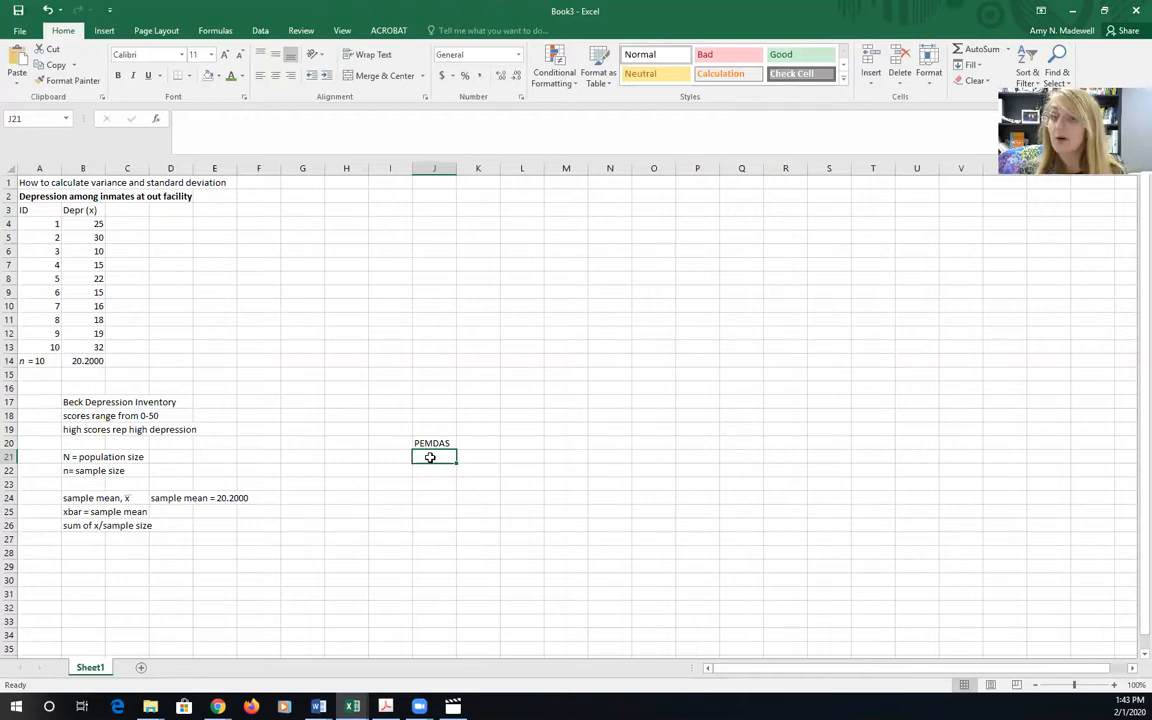
type("order of")
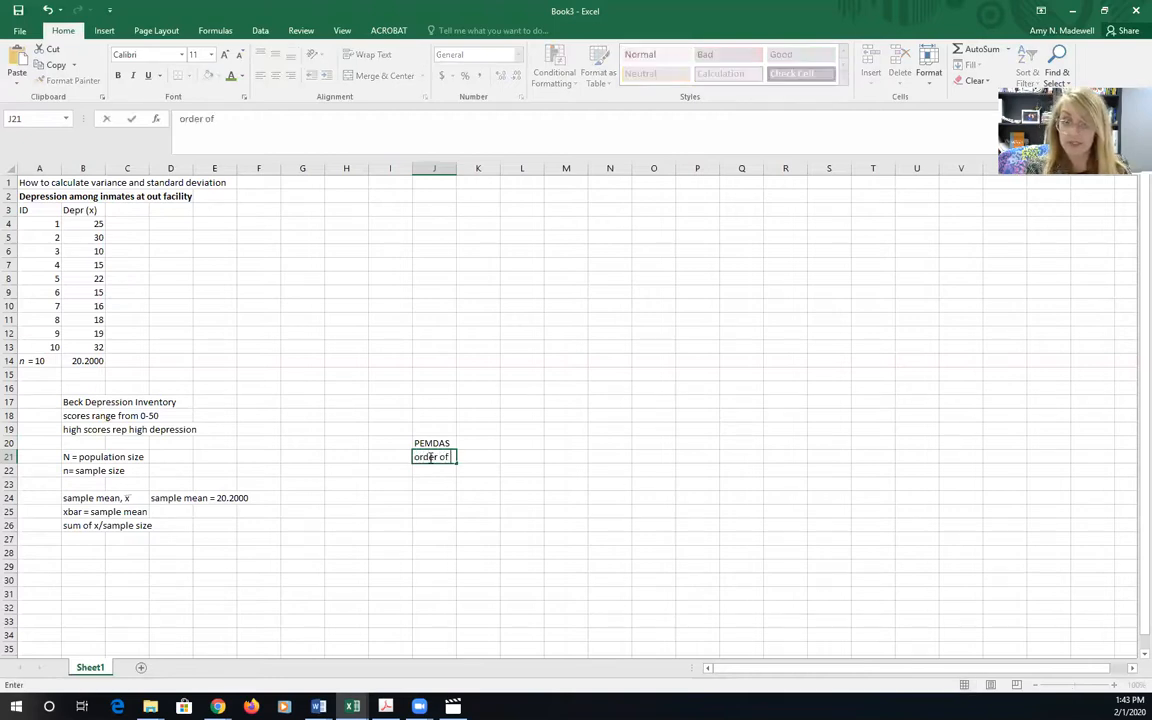
type(" operations")
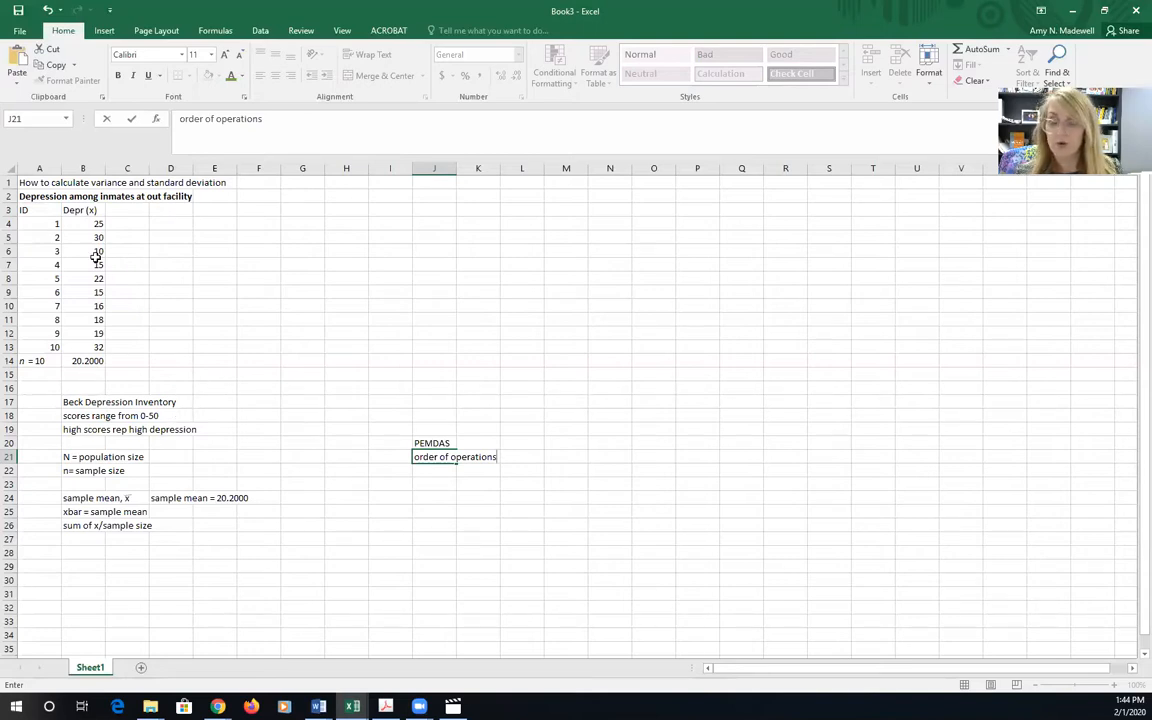
Review each depression score in cells B4 through B13 and the mean formula in B14
left_click(78, 225)
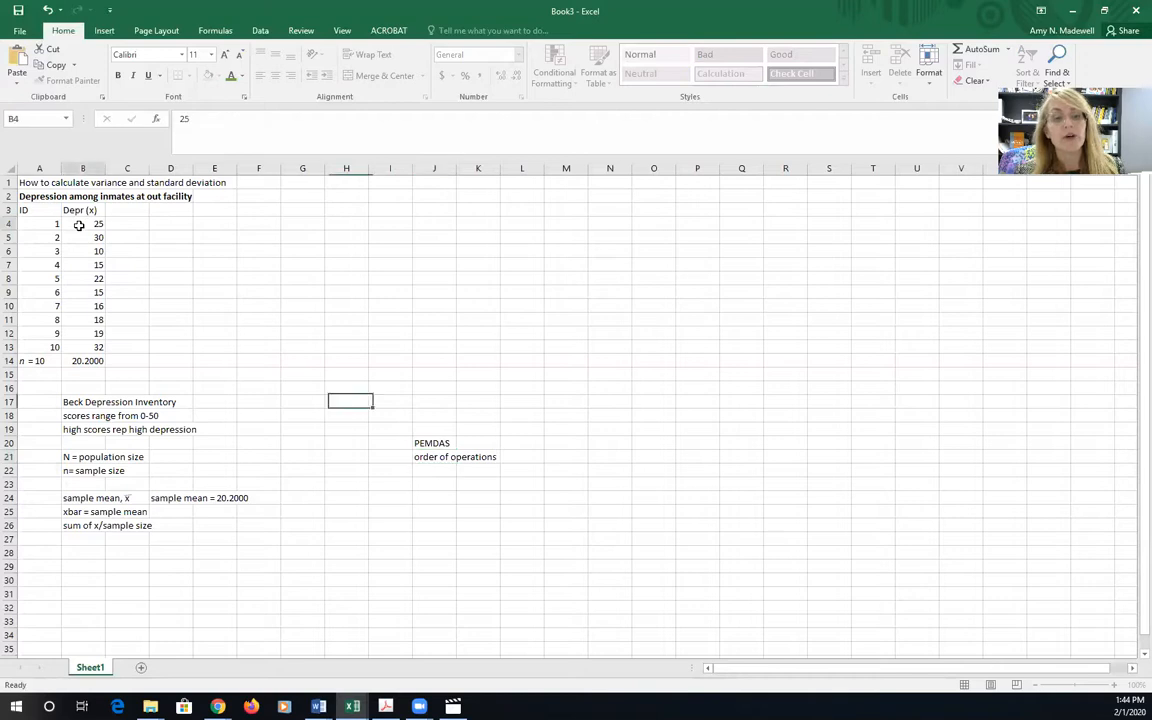
left_click(88, 238)
left_click(86, 251)
left_click(92, 264)
left_click(88, 278)
left_click(86, 292)
left_click(86, 306)
left_click(85, 320)
left_click(80, 333)
left_click(76, 347)
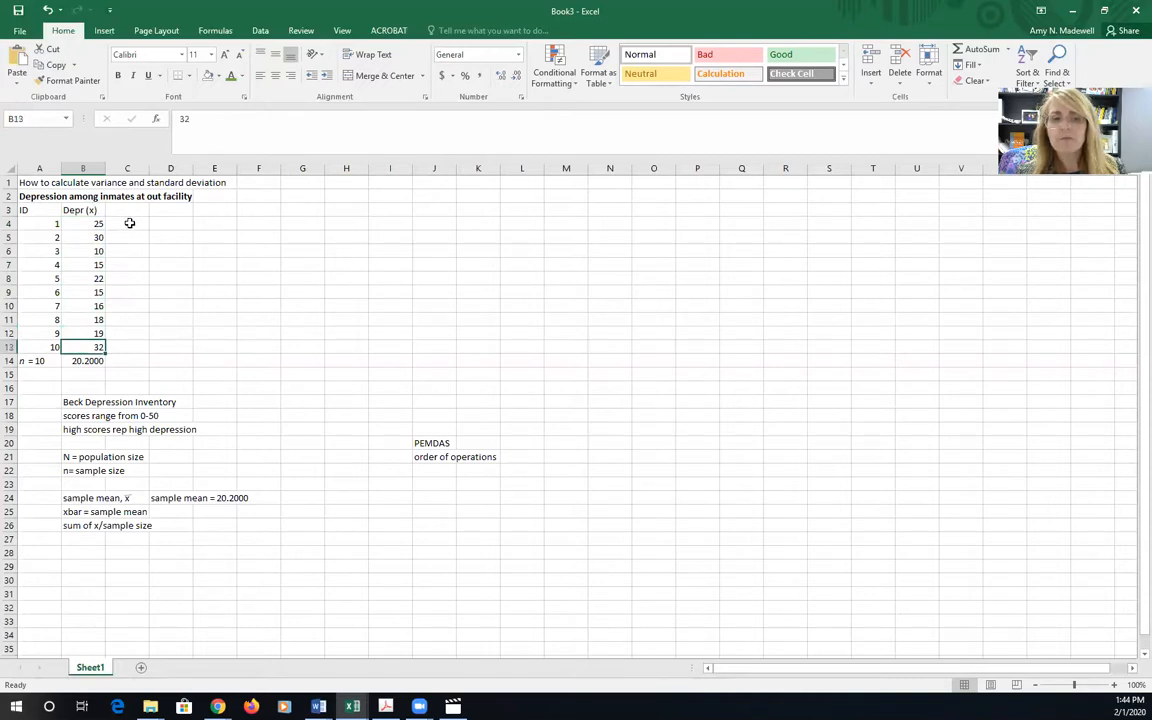
left_click(75, 362)
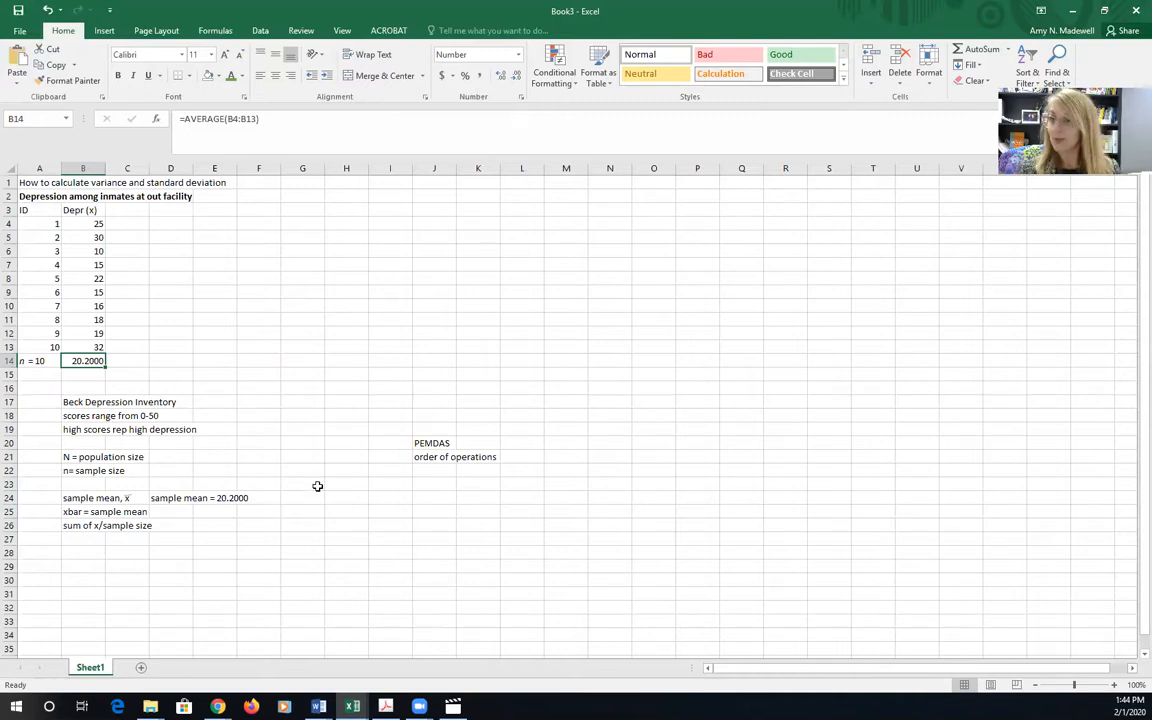
Add the column heading "(x-xbar)" in cell C3, beside the depression score heading
left_click(124, 210)
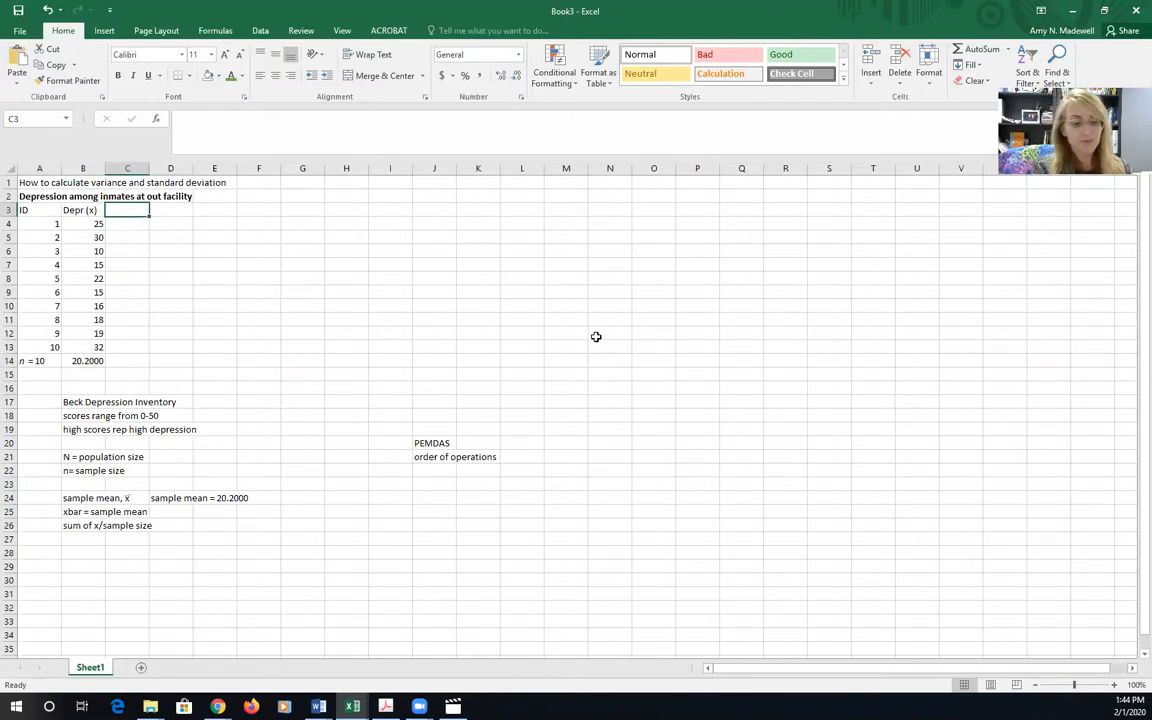
type("(")
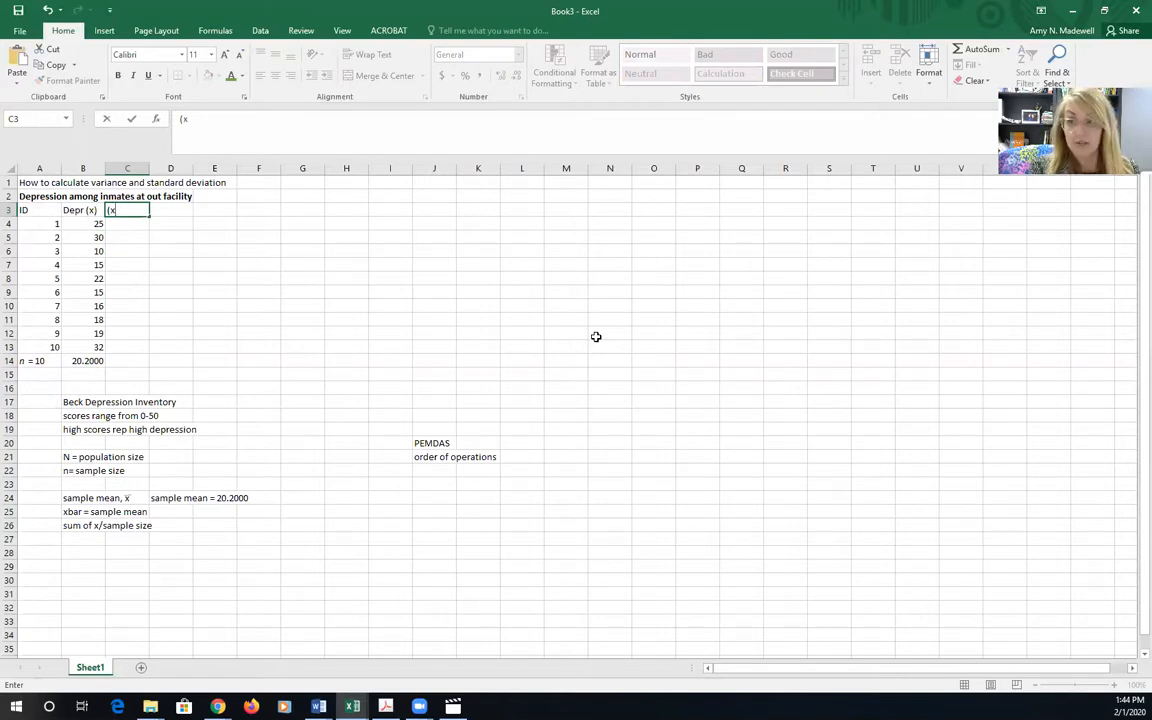
type("x-xbar")
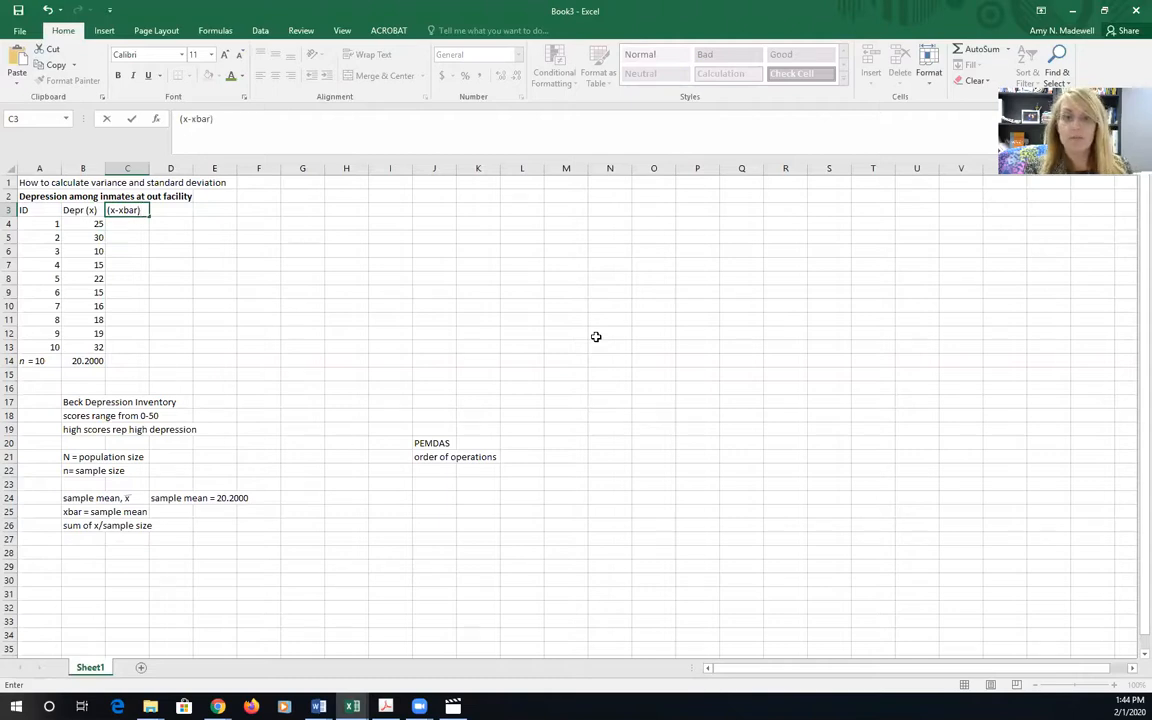
Calculate the first deviation score in C4 with the formula =B4-B14
left_click(128, 219)
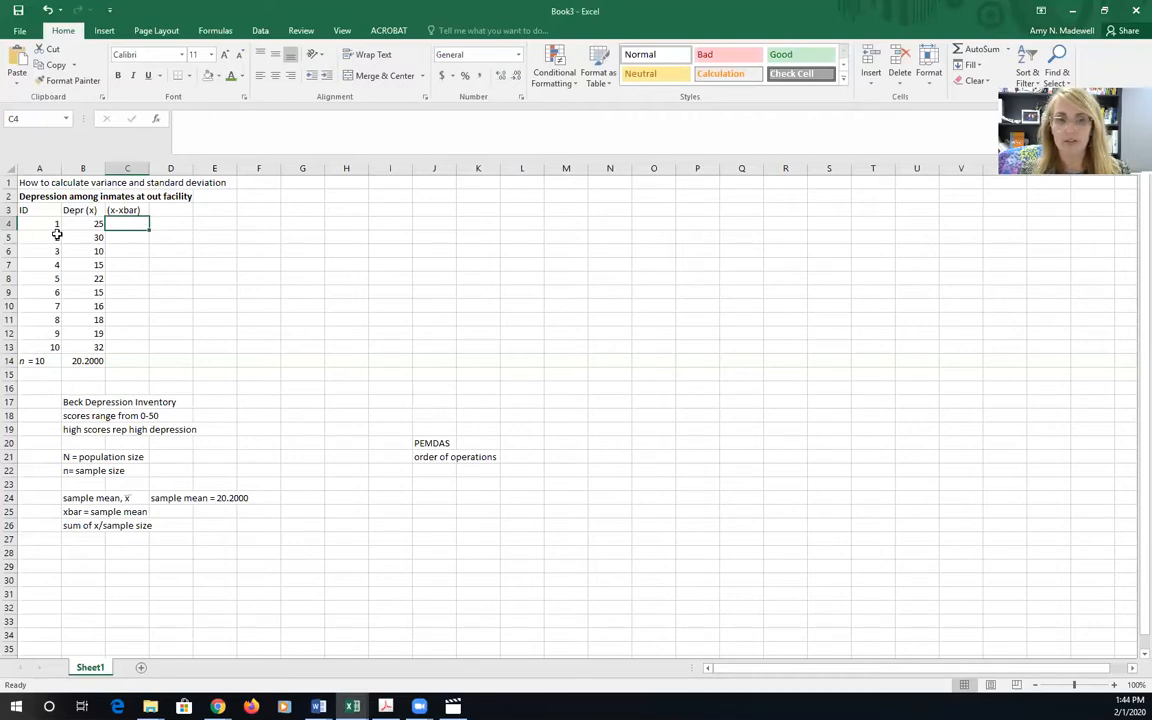
type("=")
left_click(92, 225)
type("-")
left_click(82, 360)
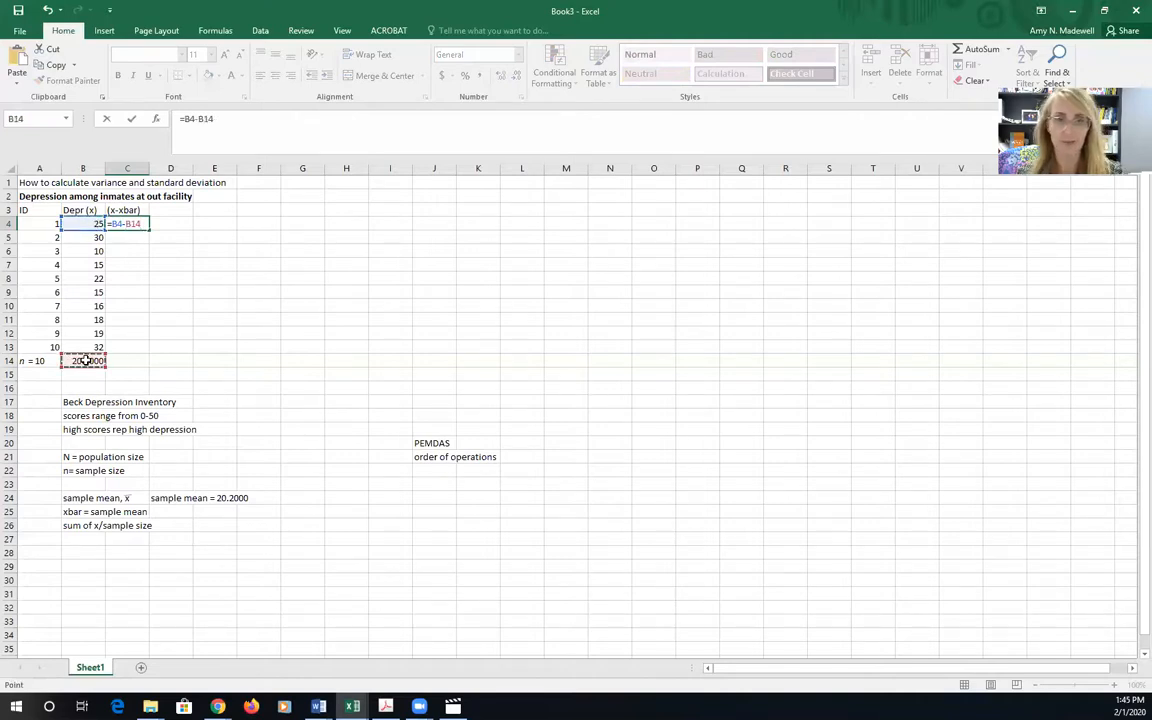
key("Return")
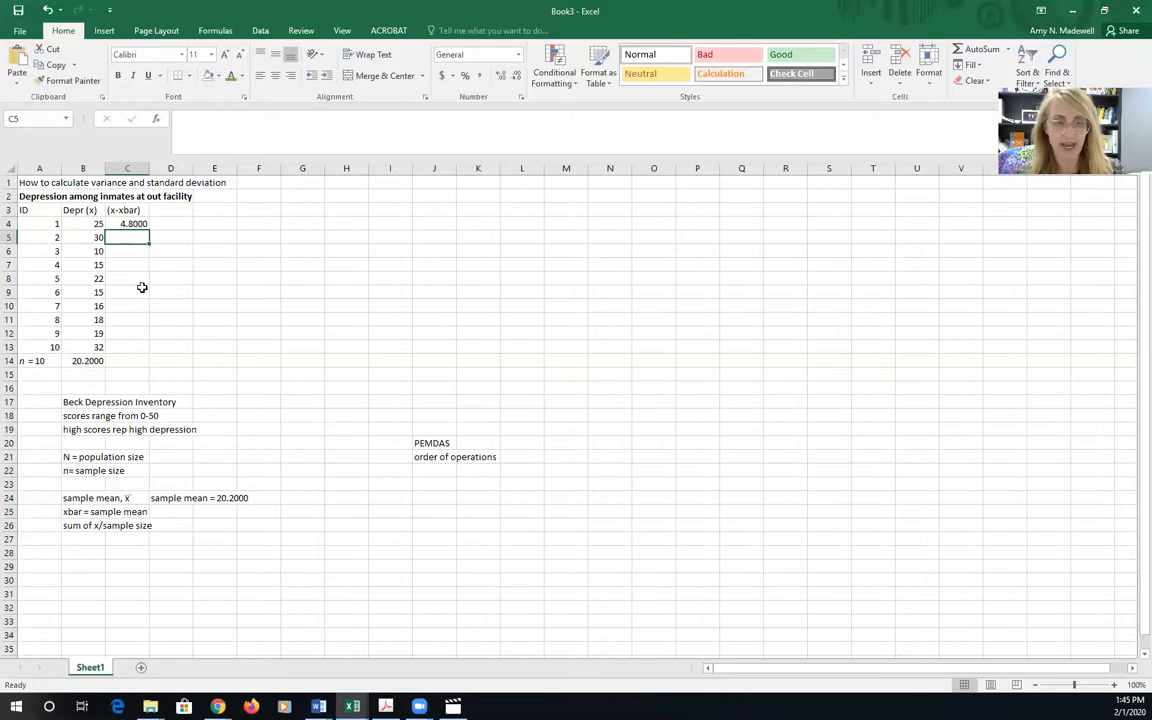
Calculate the deviation score for ID 2 in C5 with the formula =B5-B14
type("=")
left_click(97, 237)
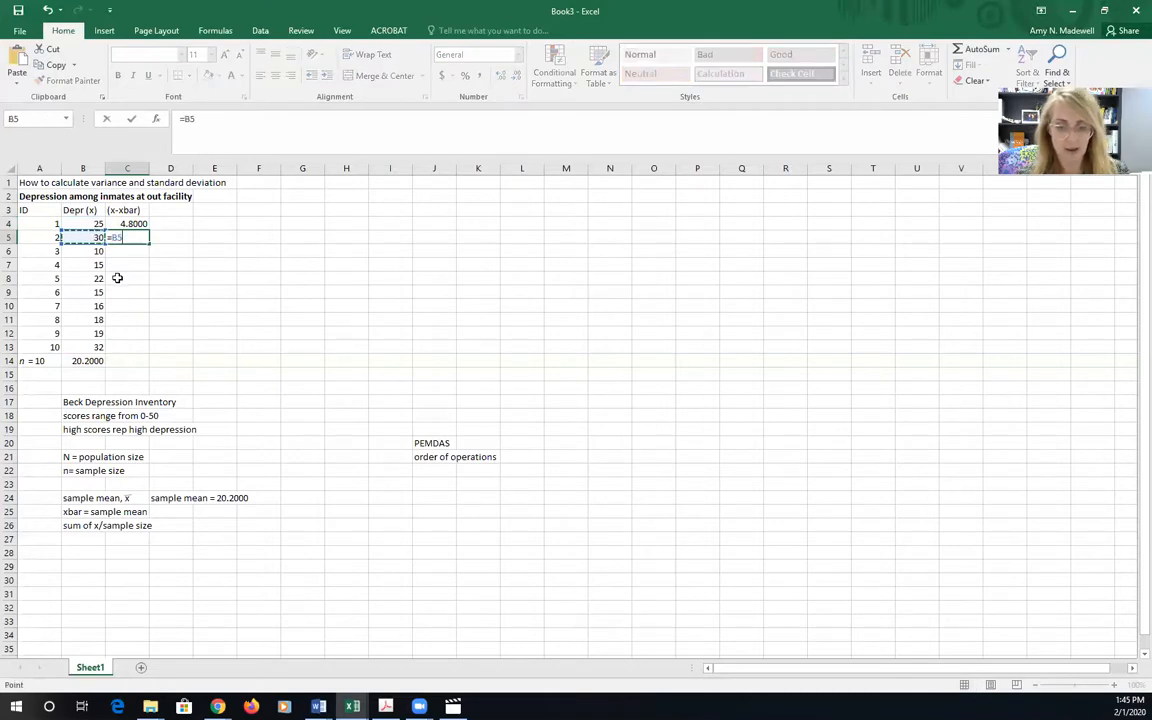
type("-")
left_click(87, 354)
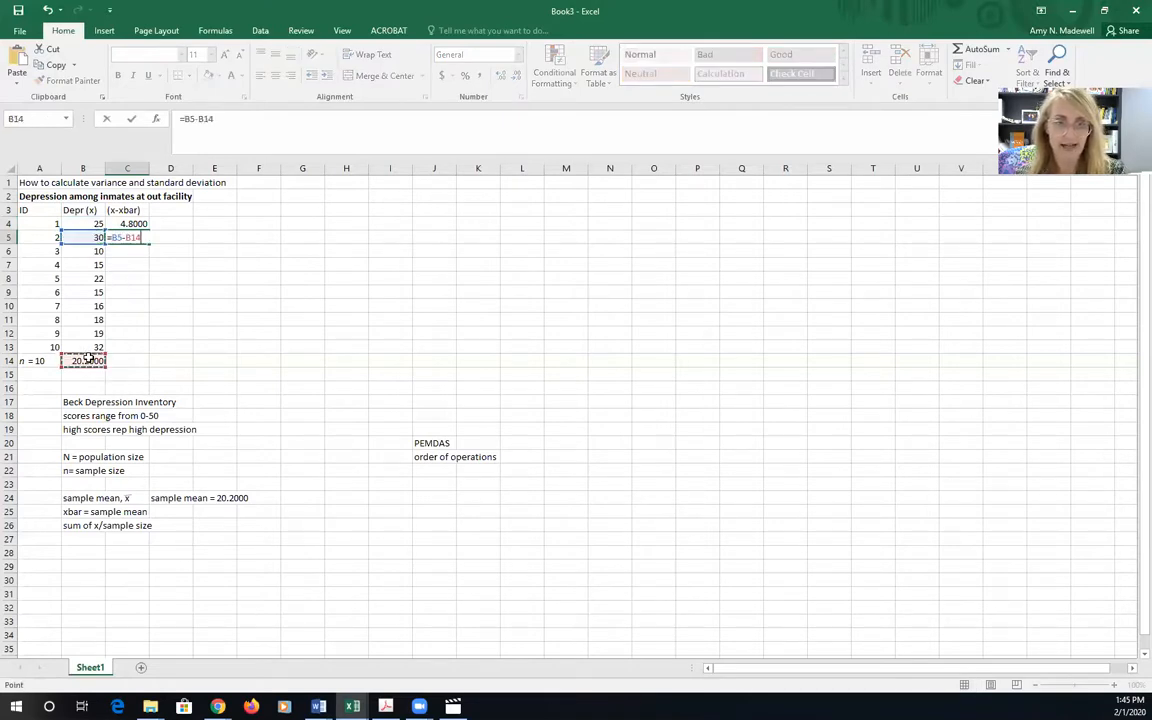
key("Return")
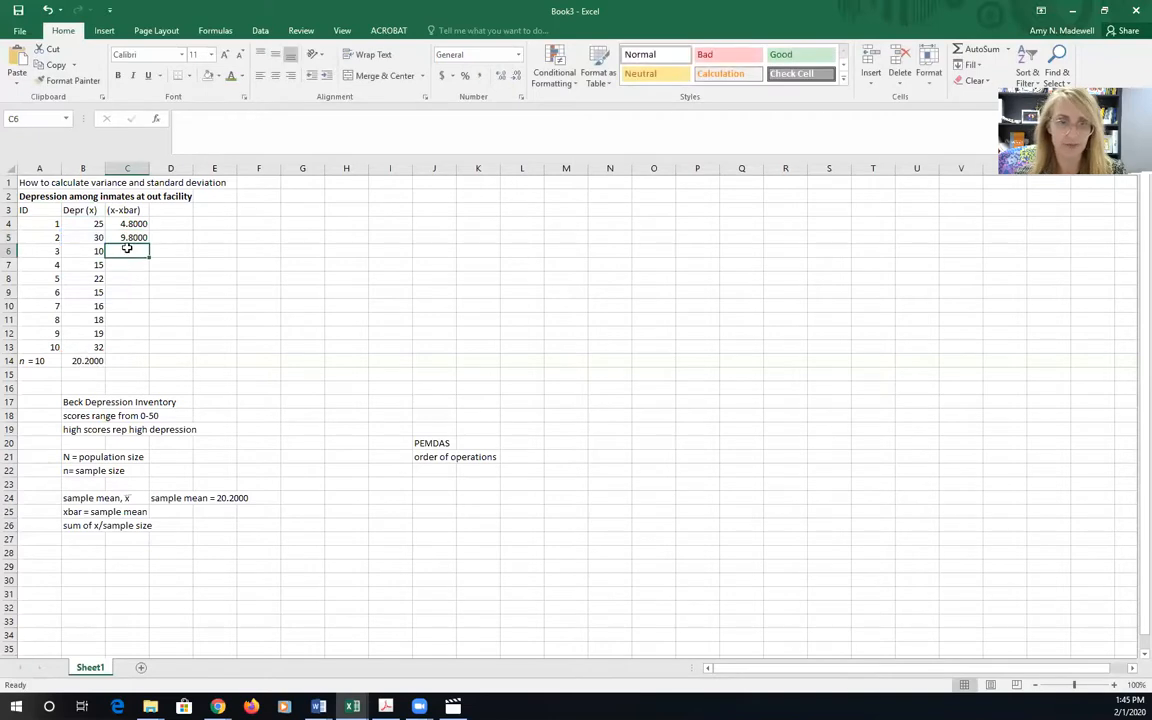
Calculate the deviation score for ID 3 in C6 by subtracting the mean in B14 from B6
type("=")
left_click(91, 252)
type("-")
left_click(88, 360)
key("Return")
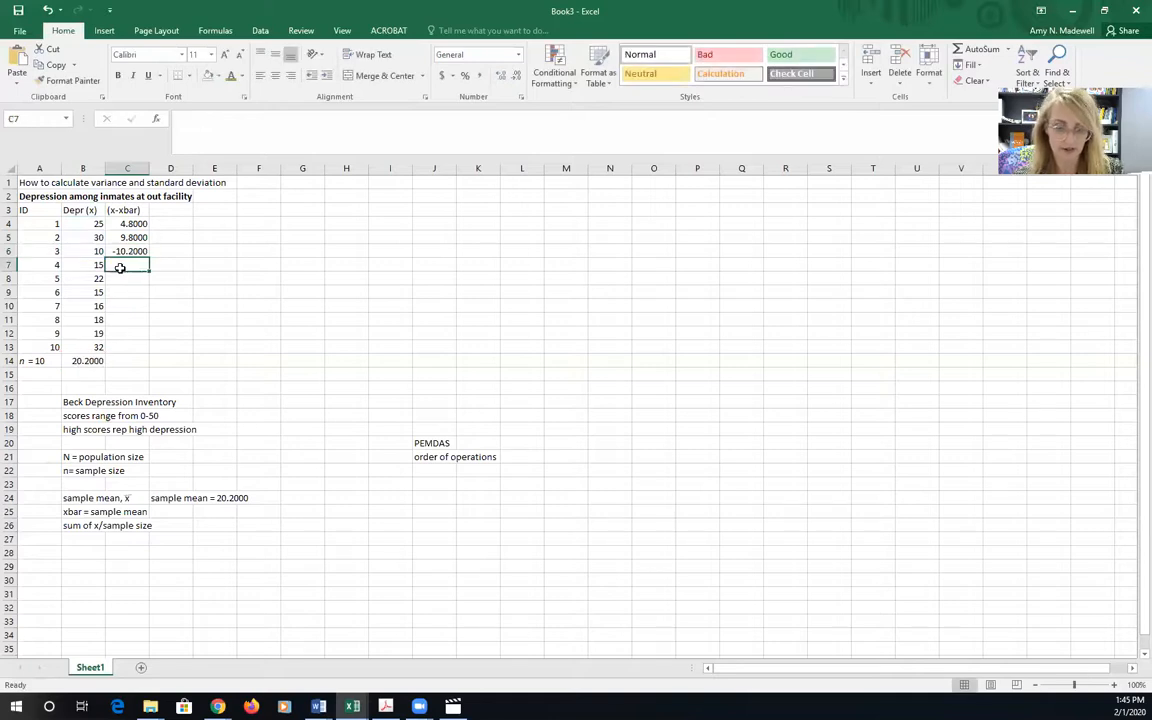
Calculate the deviation score for ID 4 in C7 by subtracting the mean in B14 from B7
type("=")
left_click(97, 265)
type("-")
left_click(92, 360)
key("Return")
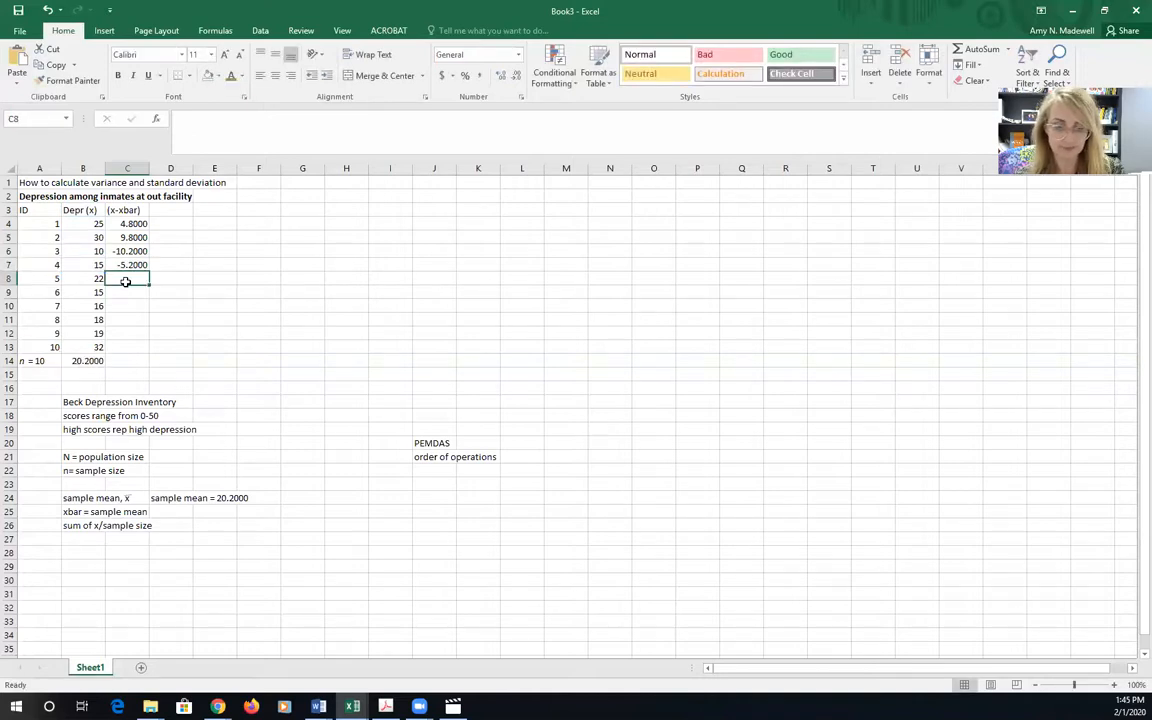
Calculate the deviation score for ID 5 in C8 by subtracting the mean in B14 from B8
type("=")
left_click(95, 279)
type("-")
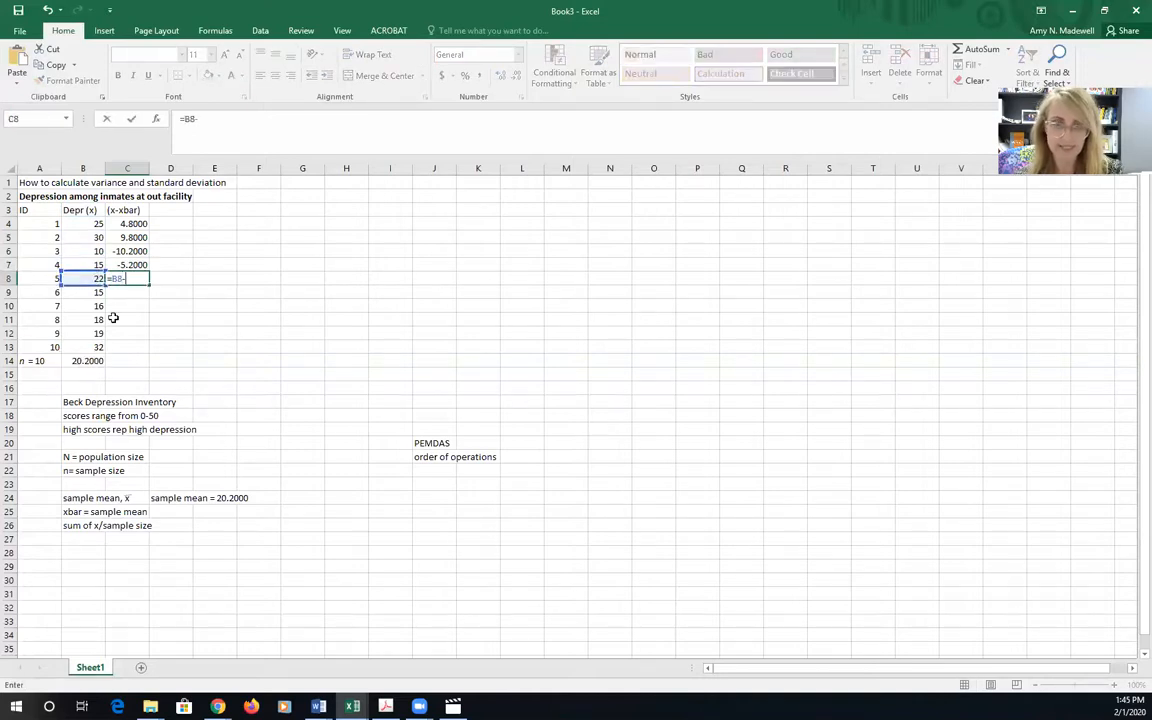
left_click(91, 360)
key("Return")
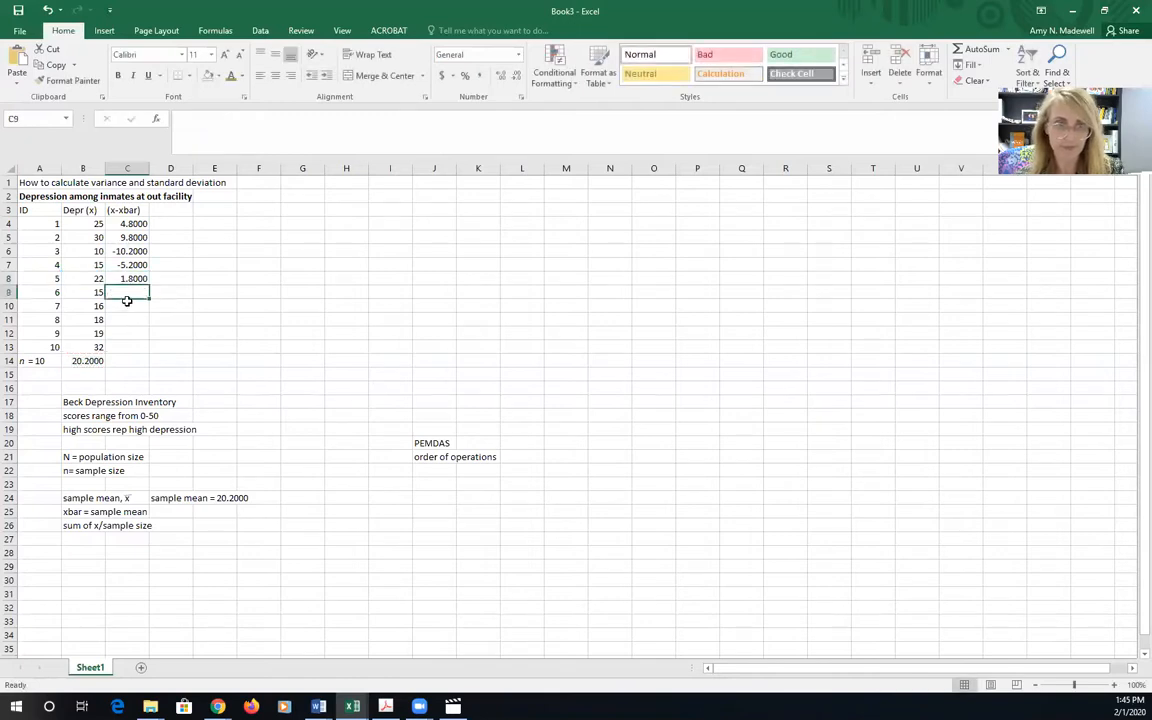
Calculate the deviation score for ID 6 in C9 by subtracting the mean in B14 from B9
type("=")
left_click(95, 292)
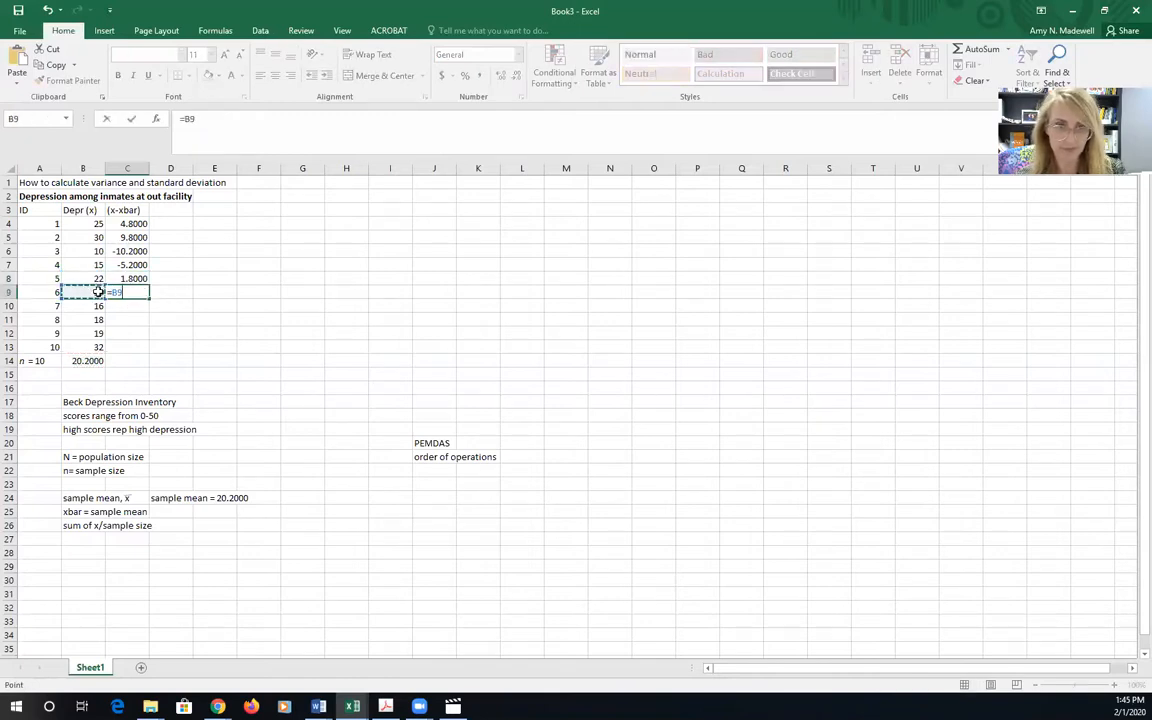
type("-")
left_click(91, 360)
key("Return")
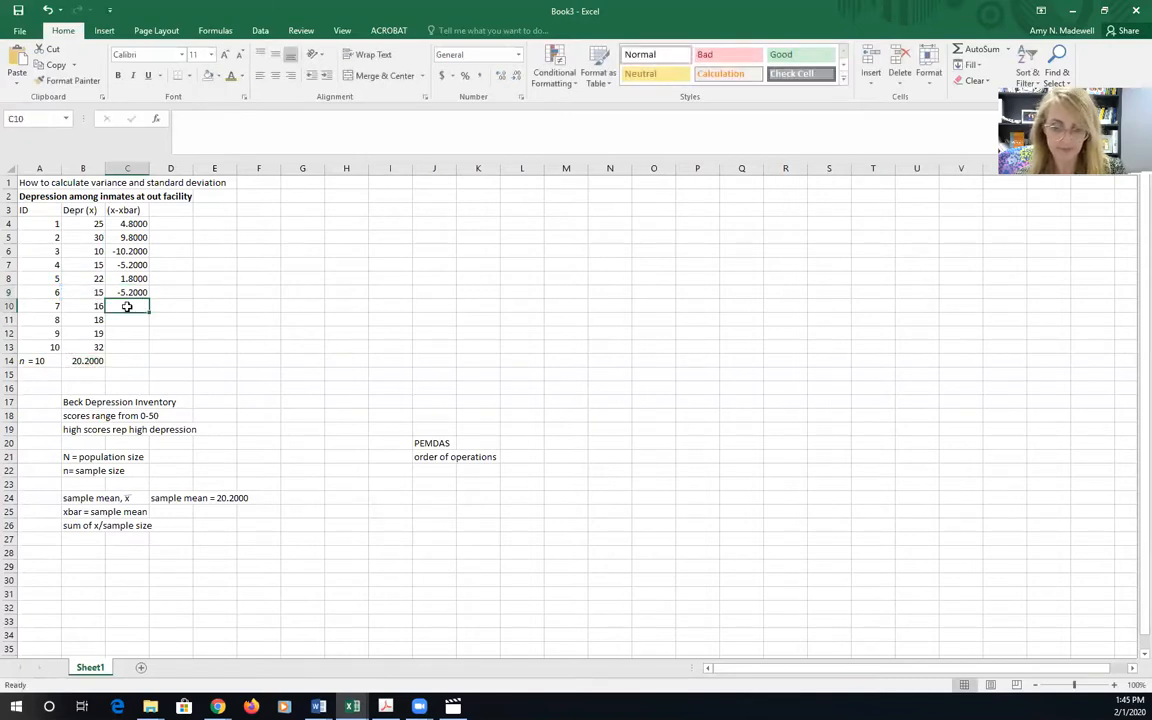
Calculate the deviation score for ID 7 in C10 by subtracting the mean in B14 from B10
type("=")
left_click(95, 306)
type("-")
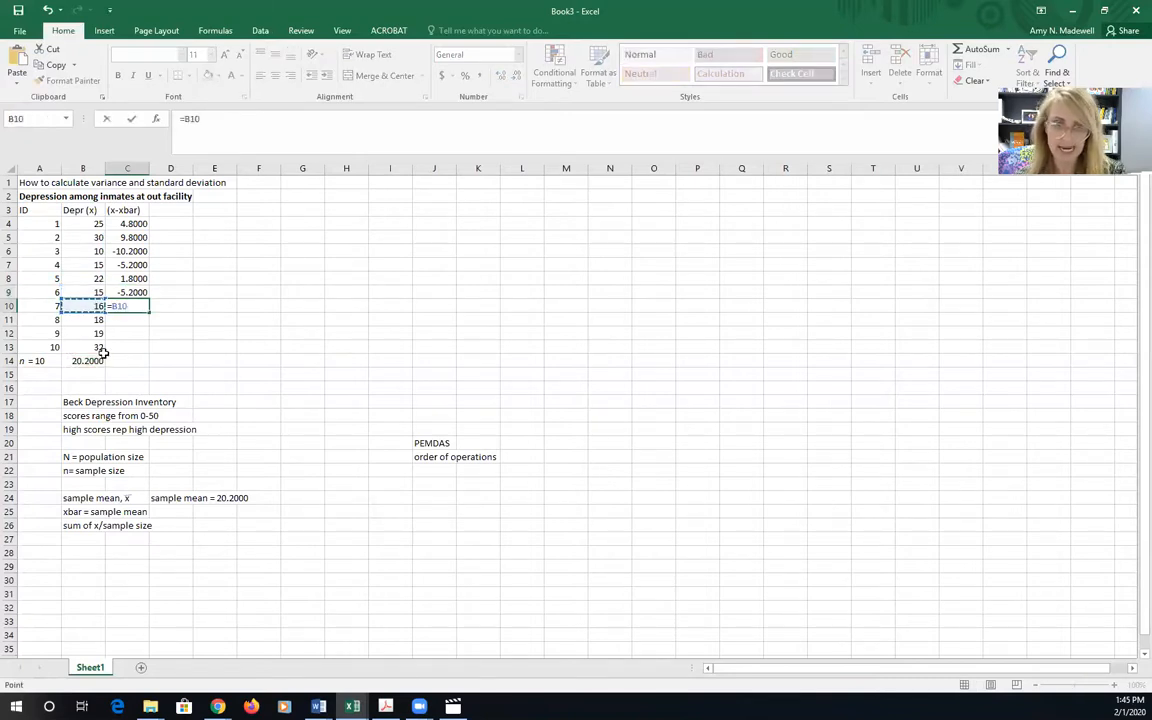
left_click(91, 360)
key("Return")
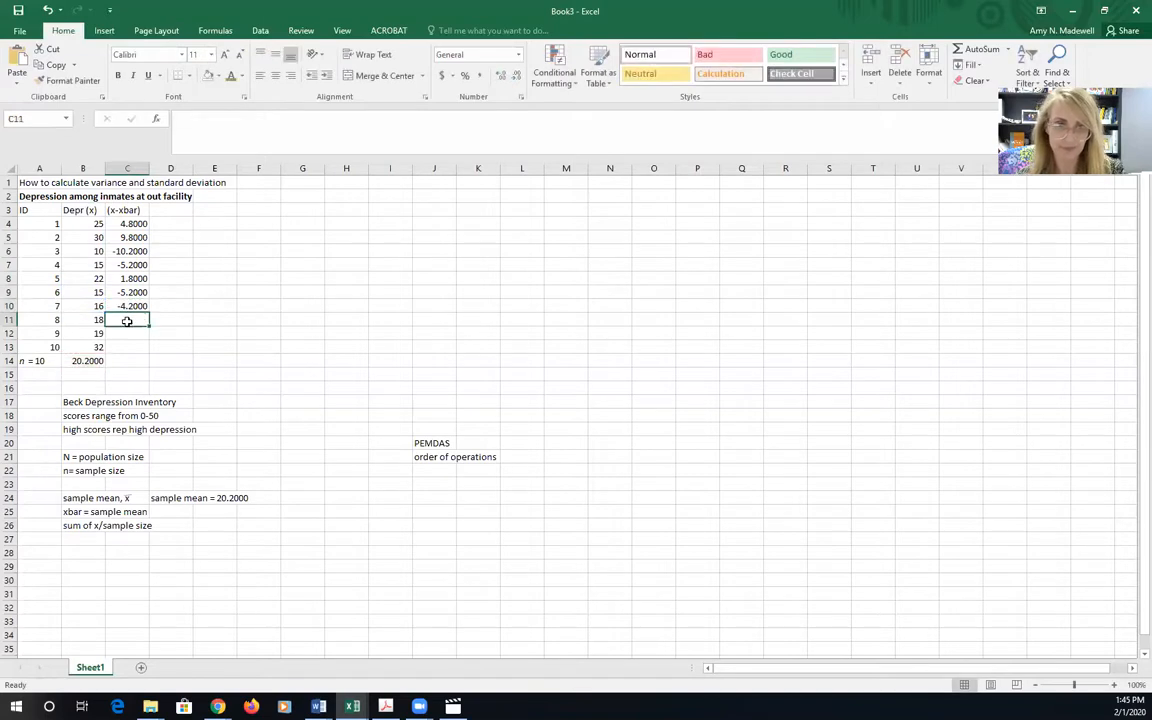
Calculate the deviation score for ID 8 in C11 by subtracting the mean in B14 from B11
type("=")
left_click(95, 319)
type("-")
left_click(91, 360)
key("Return")
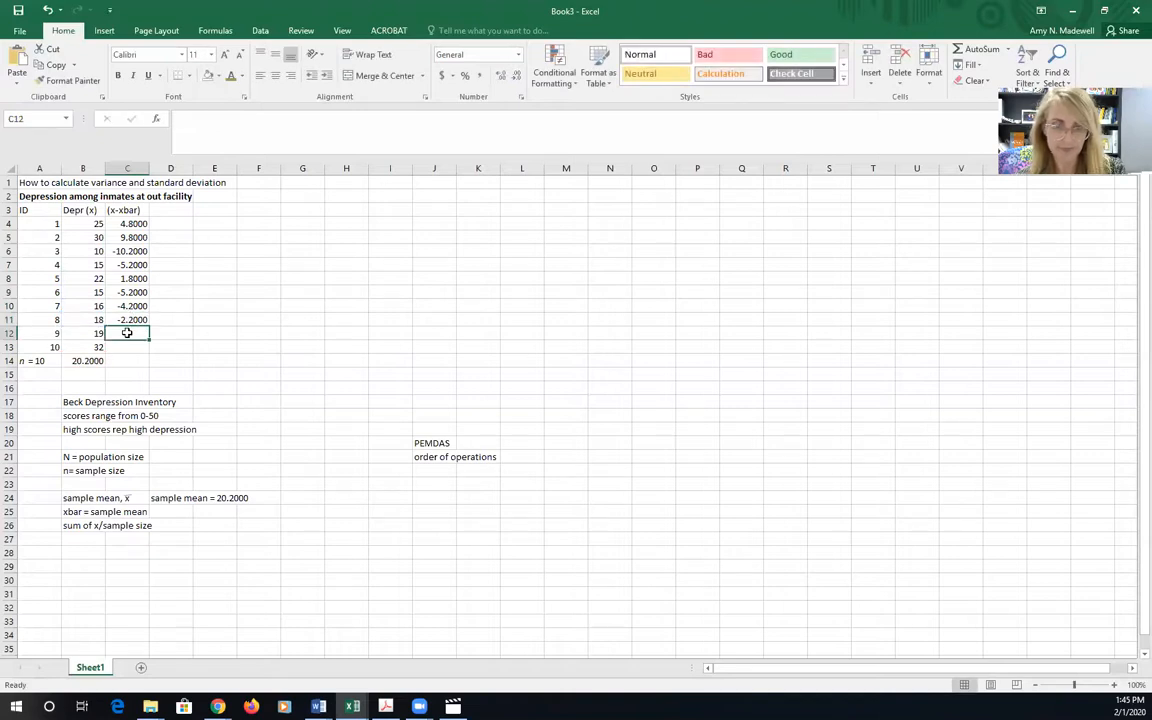
Calculate the deviation score for ID 9 in C12 by subtracting the mean in B14 from B12
type("=")
left_click(97, 332)
type("-")
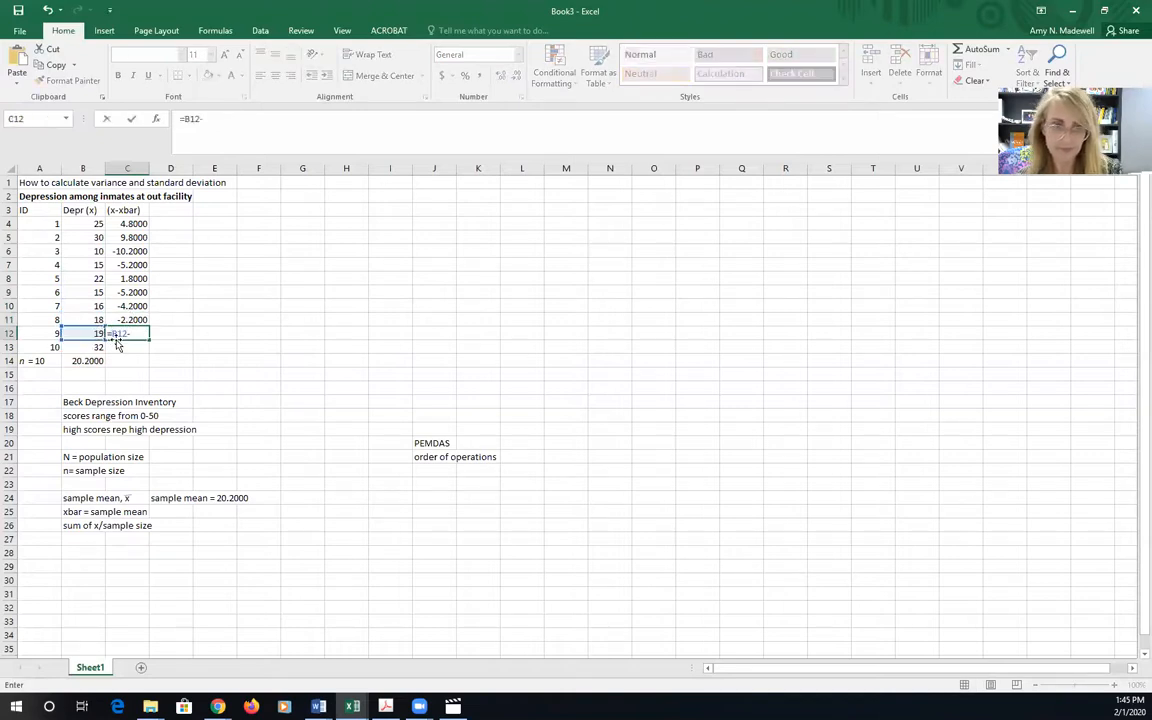
left_click(90, 360)
key("Return")
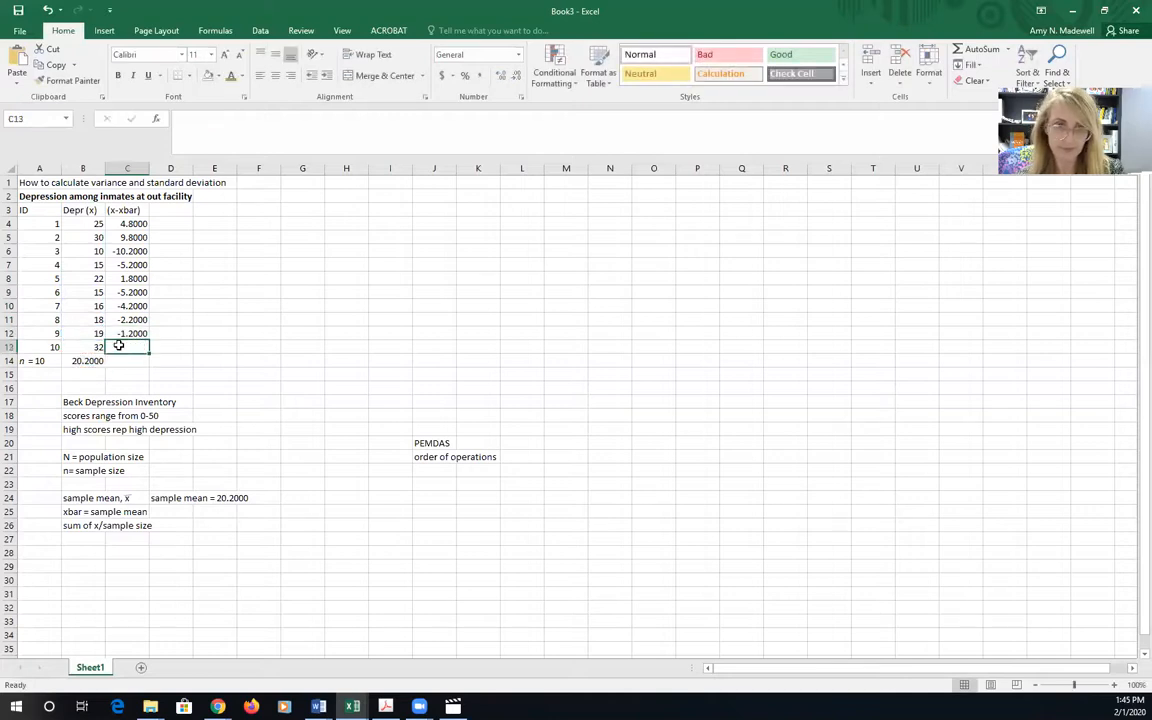
Calculate the deviation score for ID 10 in C13 by subtracting the mean in B14 from B13
type("=")
left_click(97, 346)
type("-")
left_click(90, 360)
key("Return")
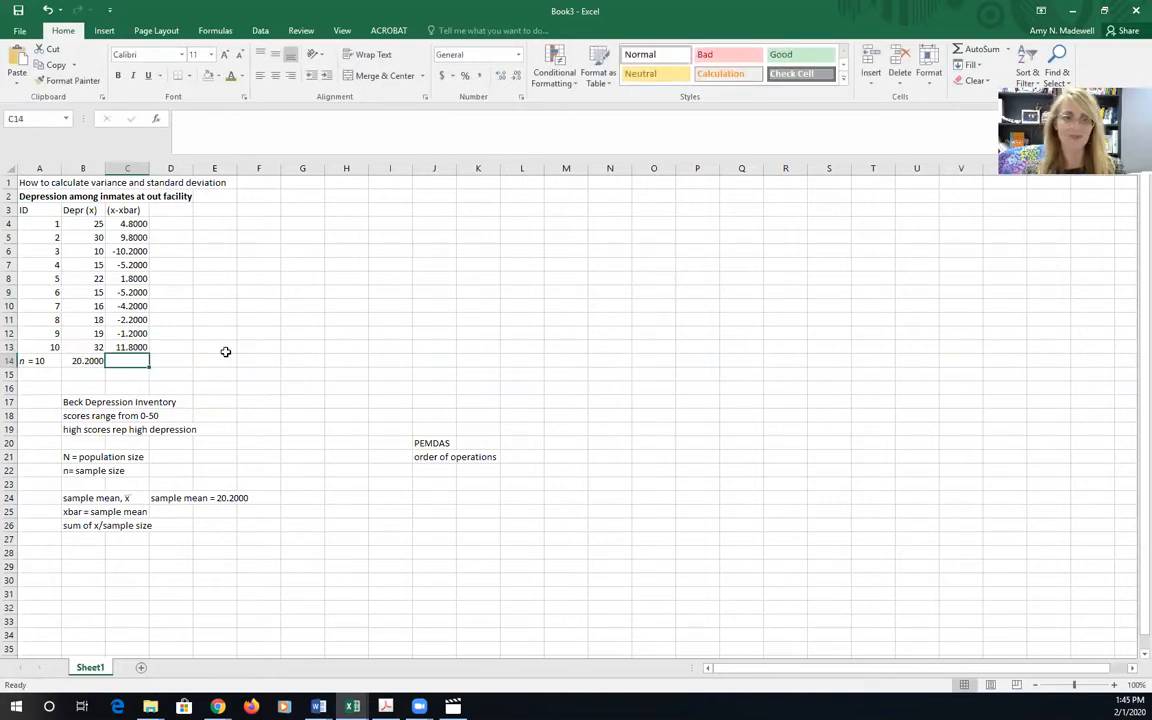
Enter the note "x-xbar - call this deviation scores about the mean" in cell B28
left_click(75, 552)
type("x")
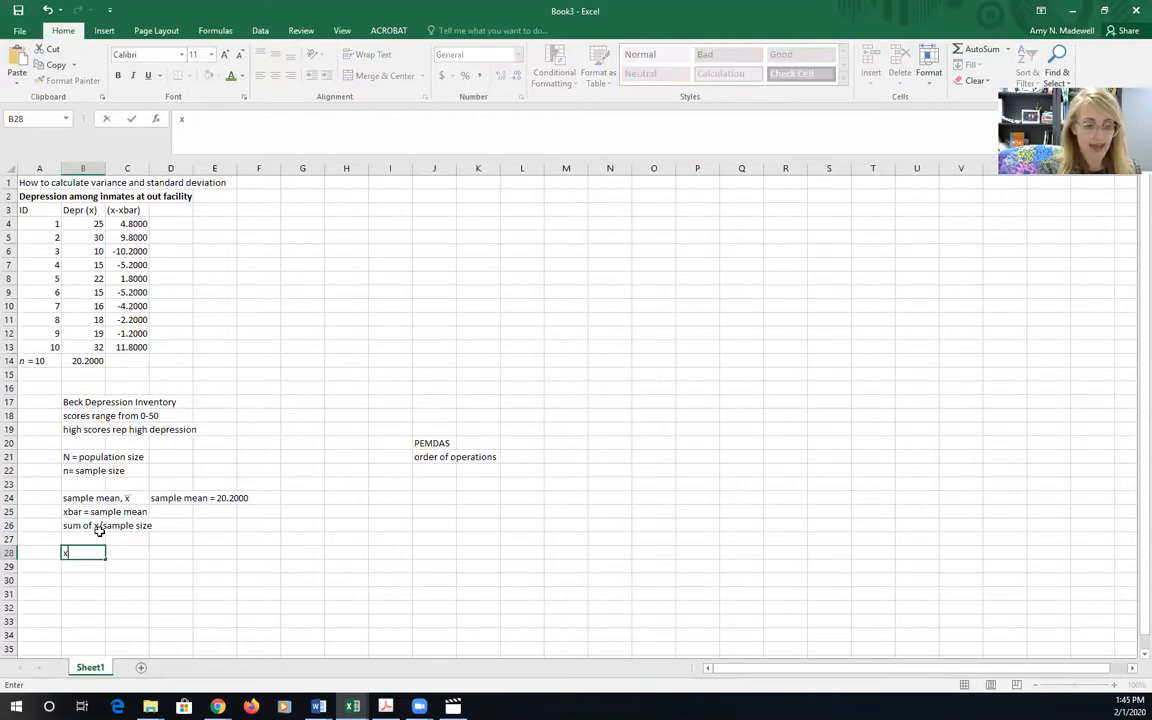
type("-xbar")
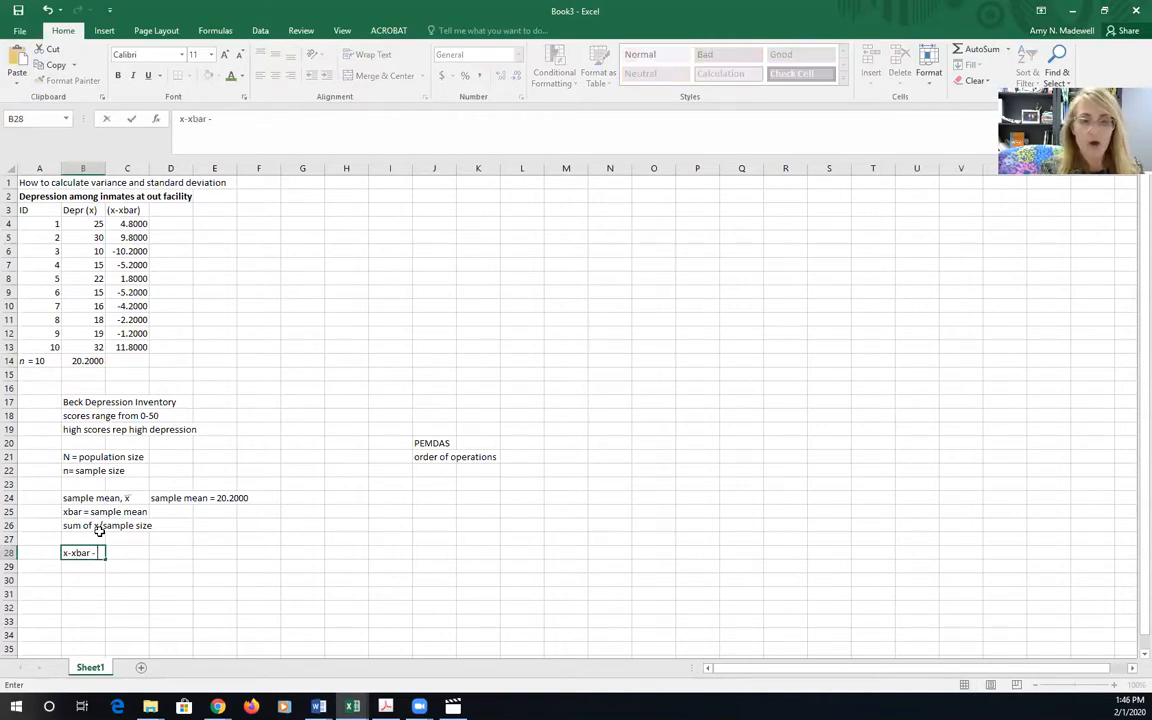
type(" - callethis deviatoin")
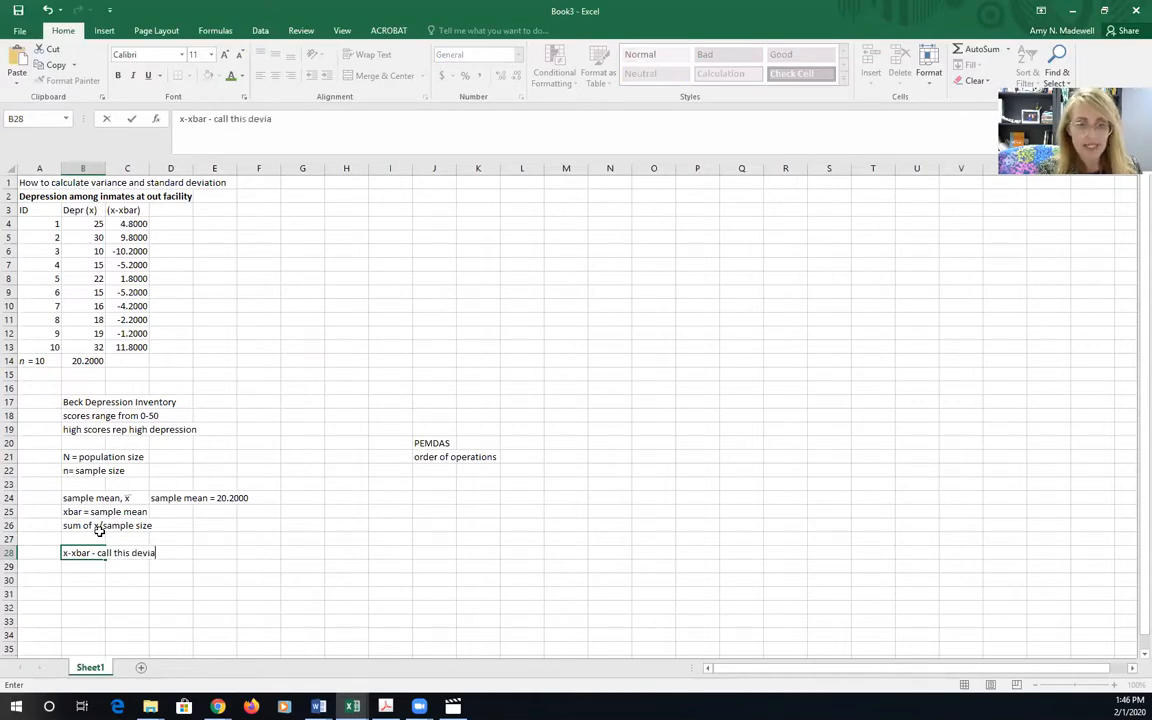
key("BackSpace")
key("BackSpace")
key("BackSpace")
type("on scores about the mean")
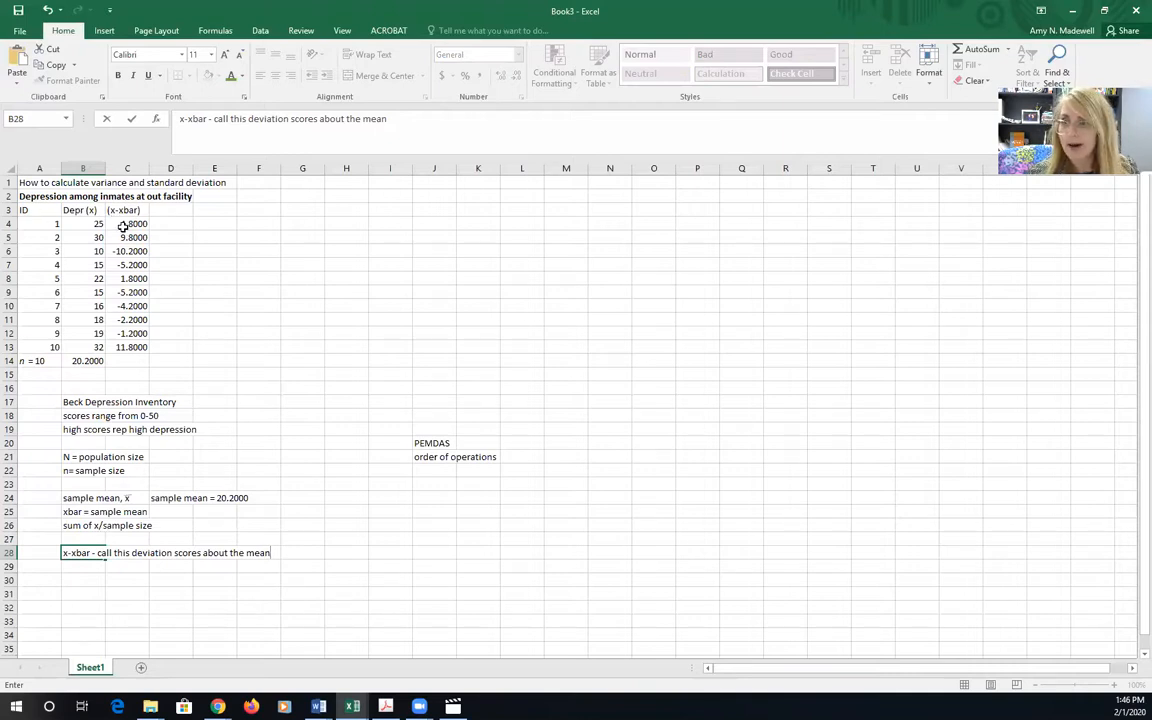
Total the deviation scores C4:C13 in cell C14 with the SUM function
left_click(118, 361)
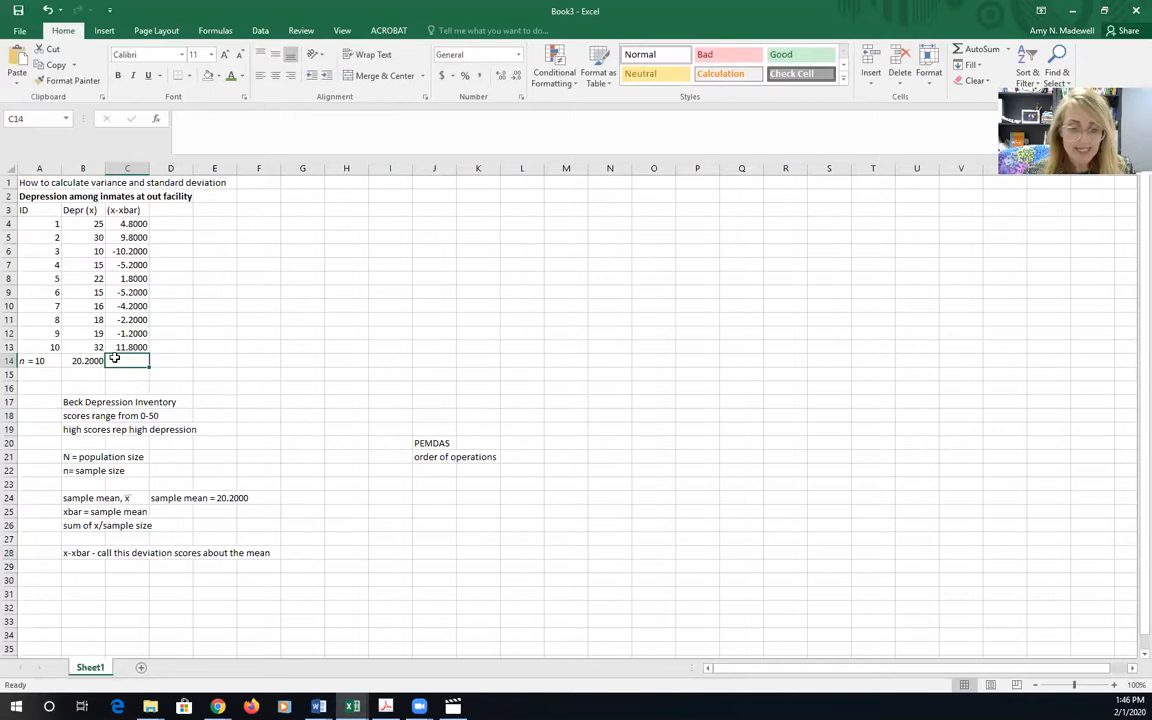
type("=")
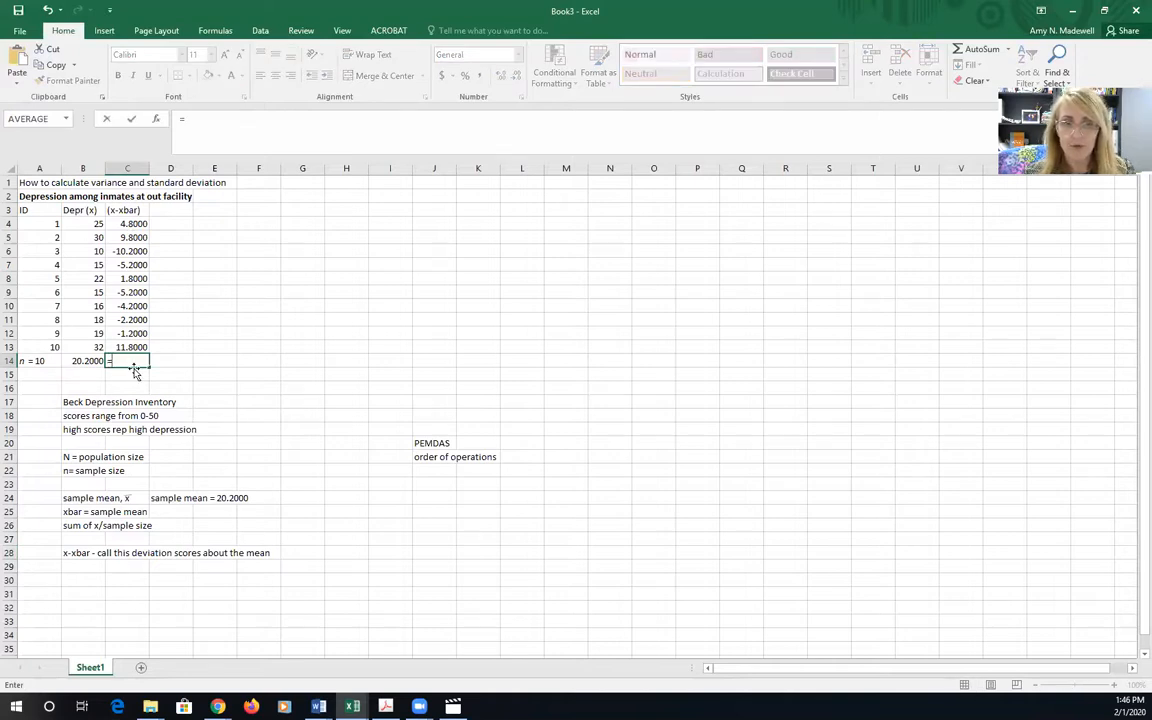
left_click(66, 118)
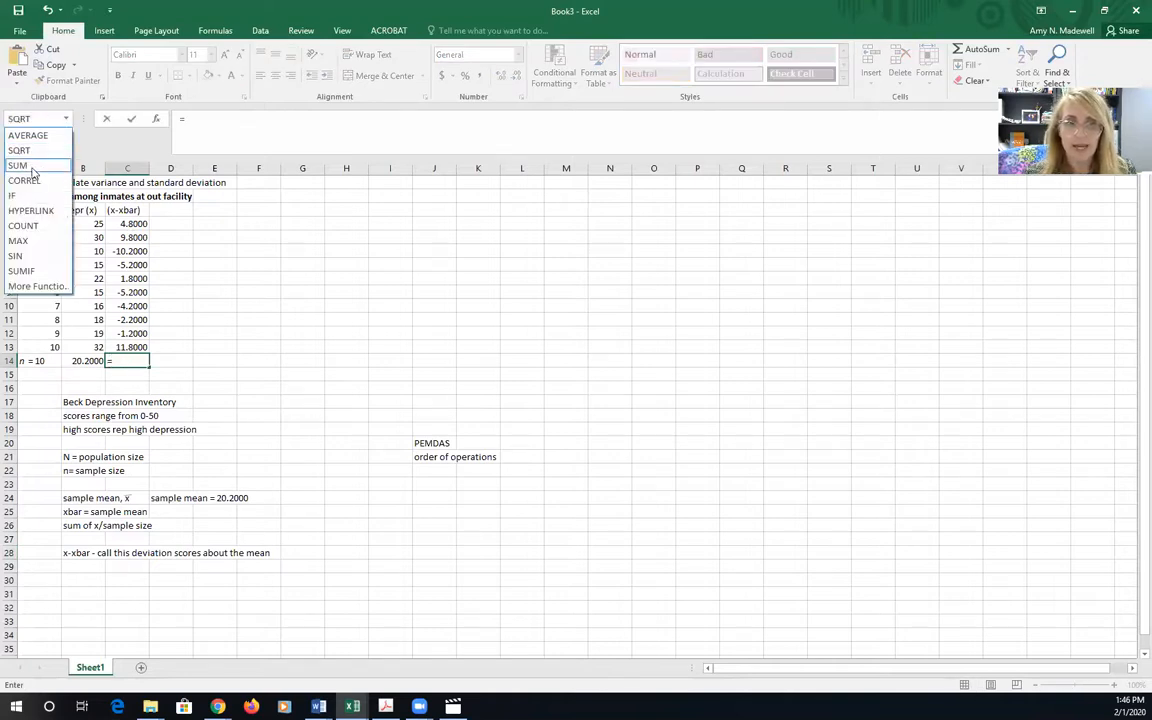
left_click(30, 166)
left_click_drag(128, 224, 133, 347)
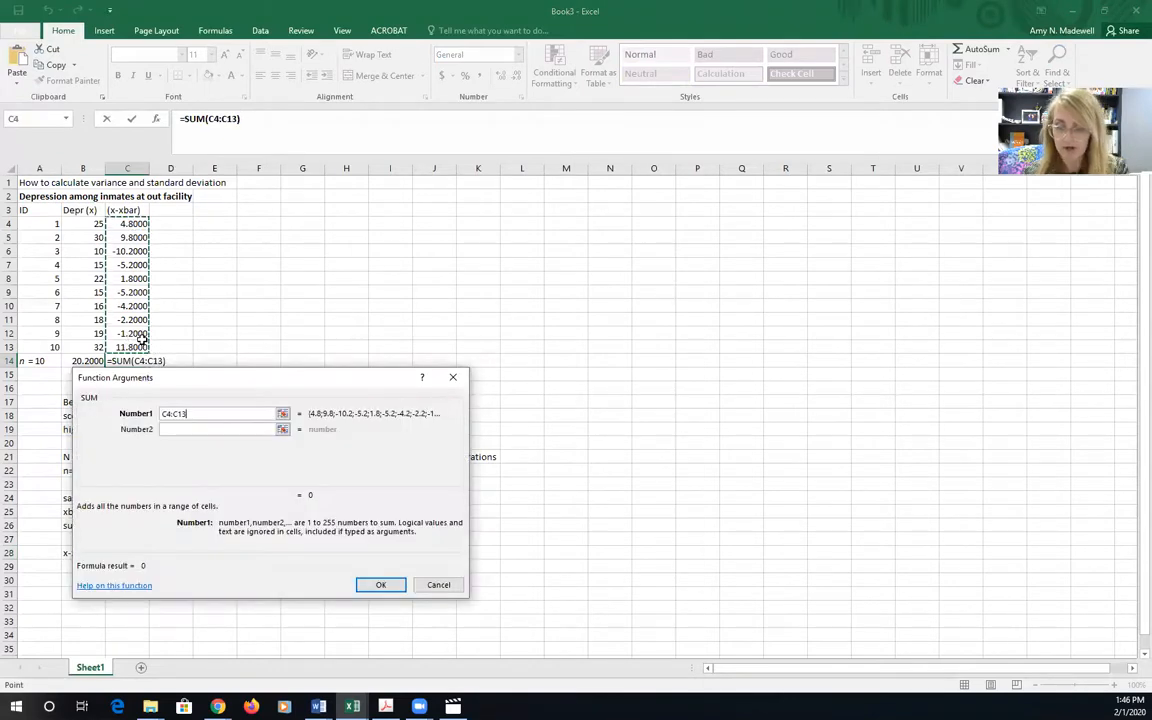
key("Return")
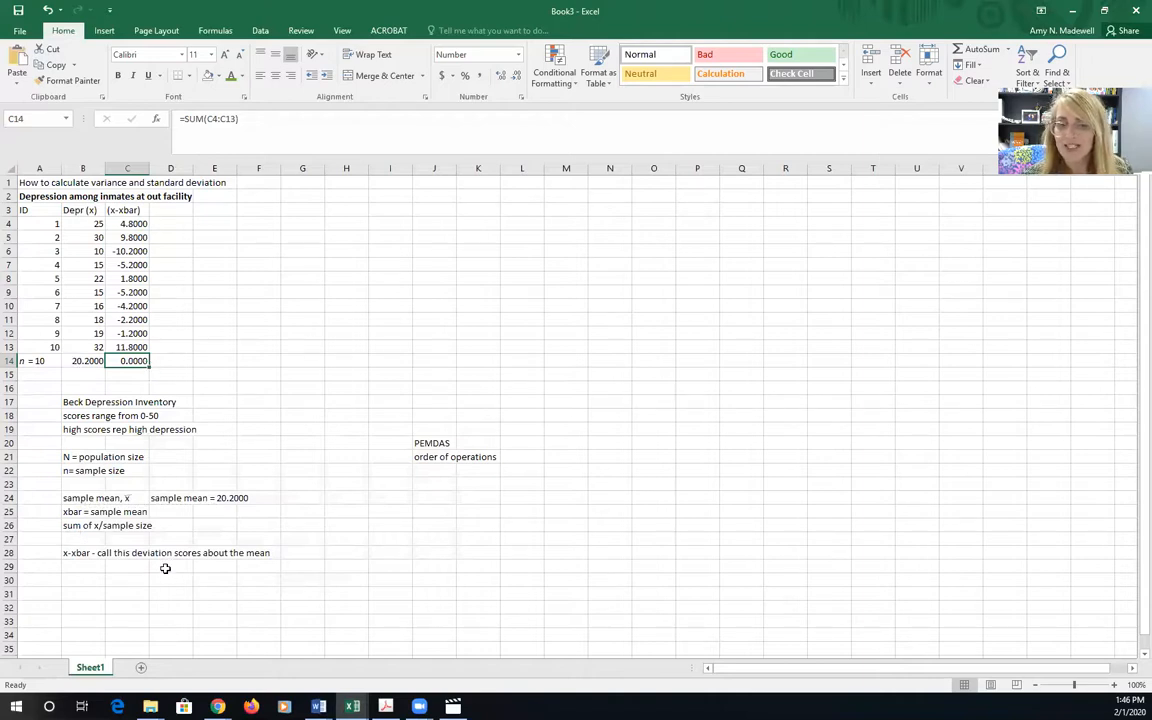
Enter the column heading "(x-xbar)square" in cell D3
left_click(160, 208)
type("(x-xbar")
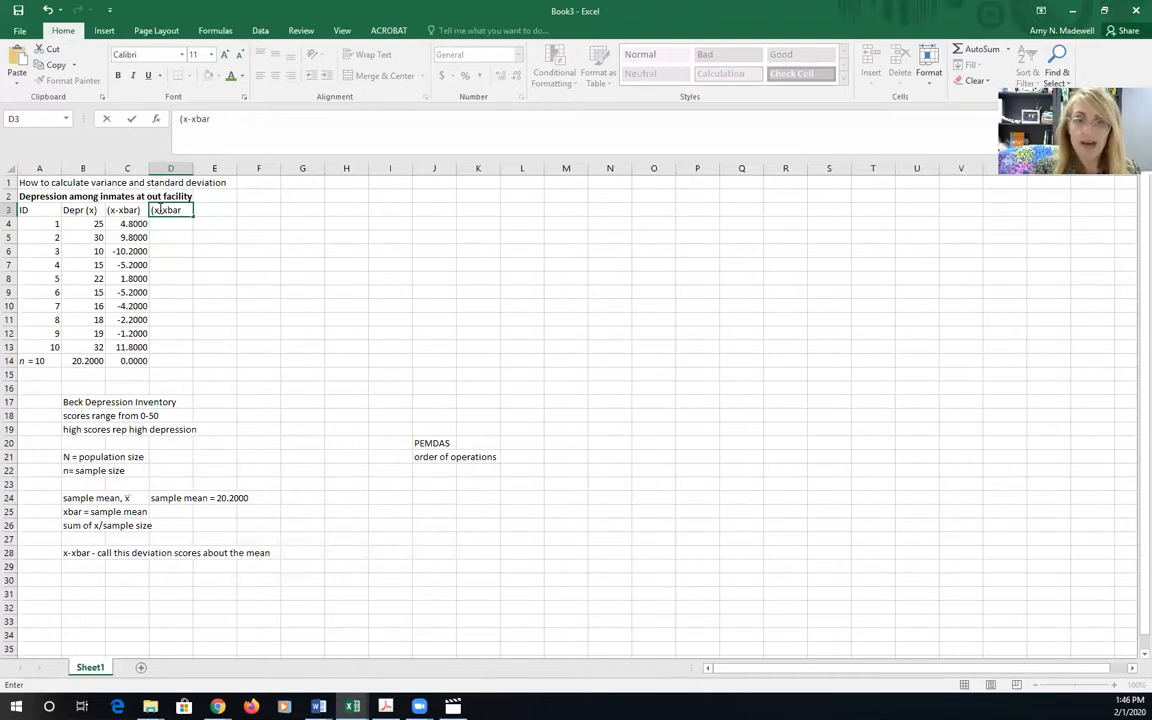
type("square")
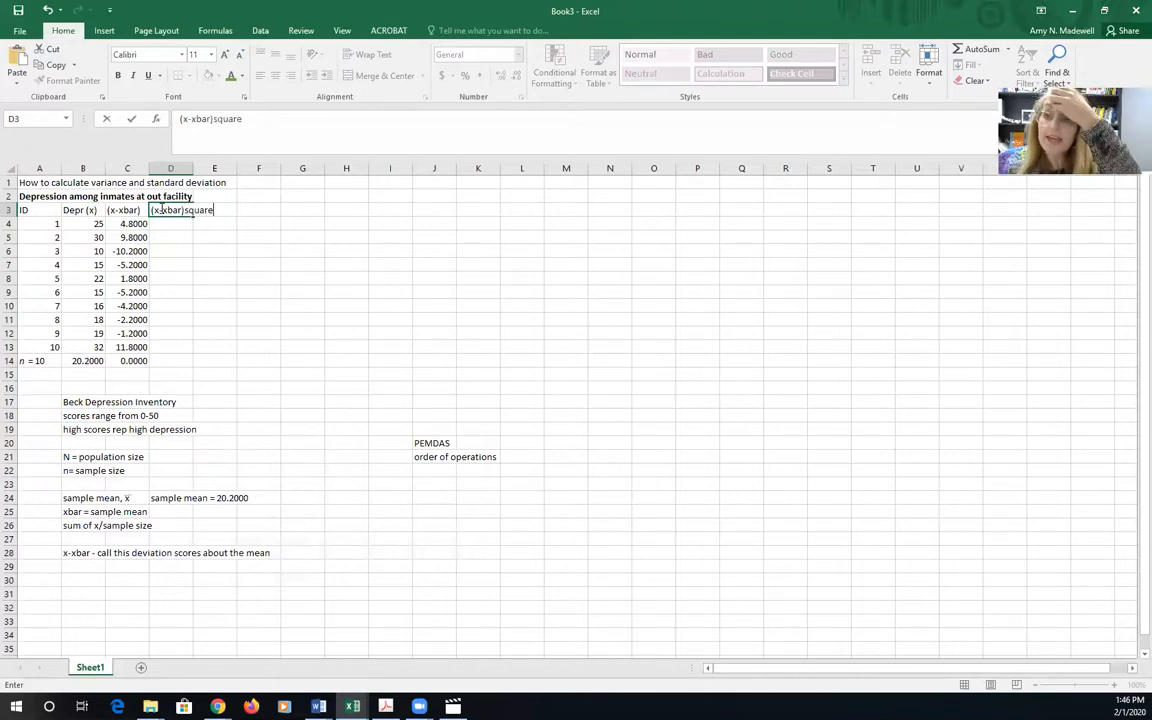
key("Return")
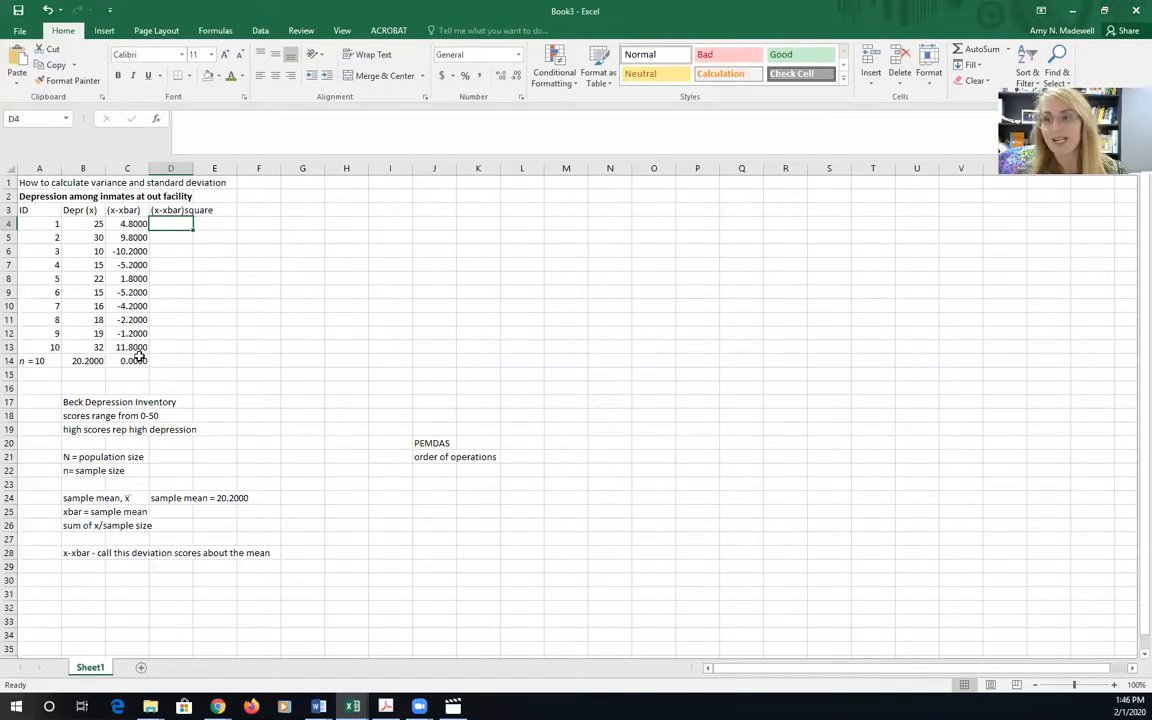
Calculate the squared deviation for ID 1 in D4 by multiplying C4 by itself
type("=")
left_click(138, 224)
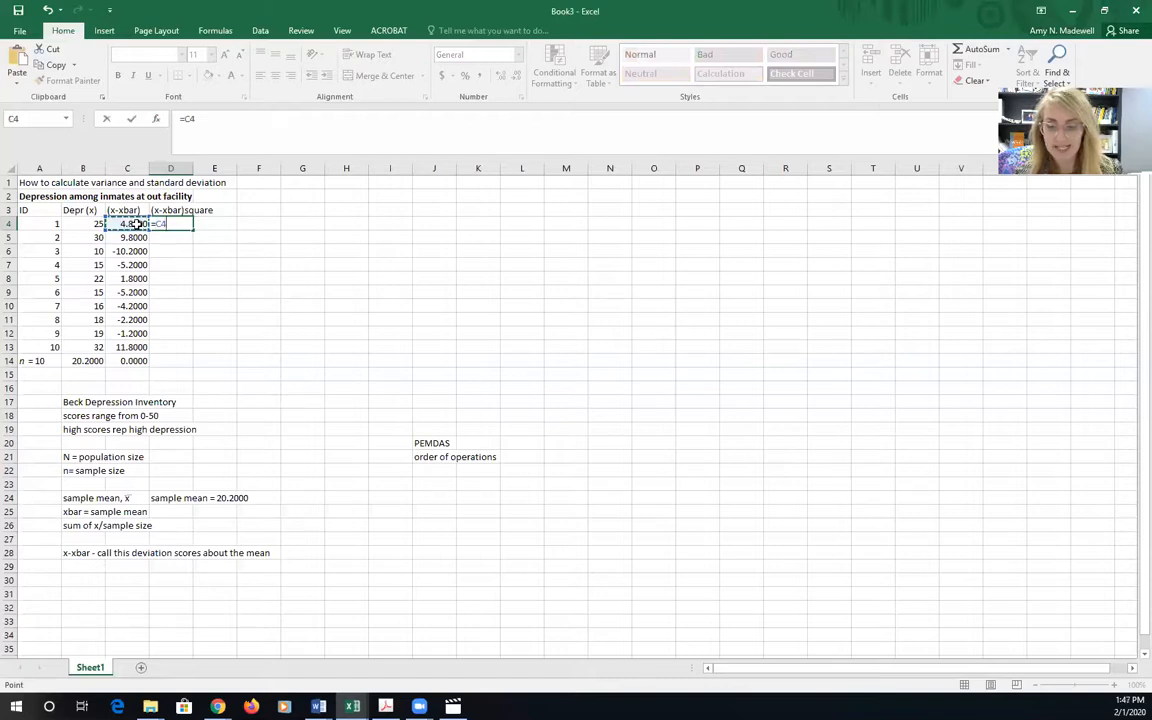
type("*")
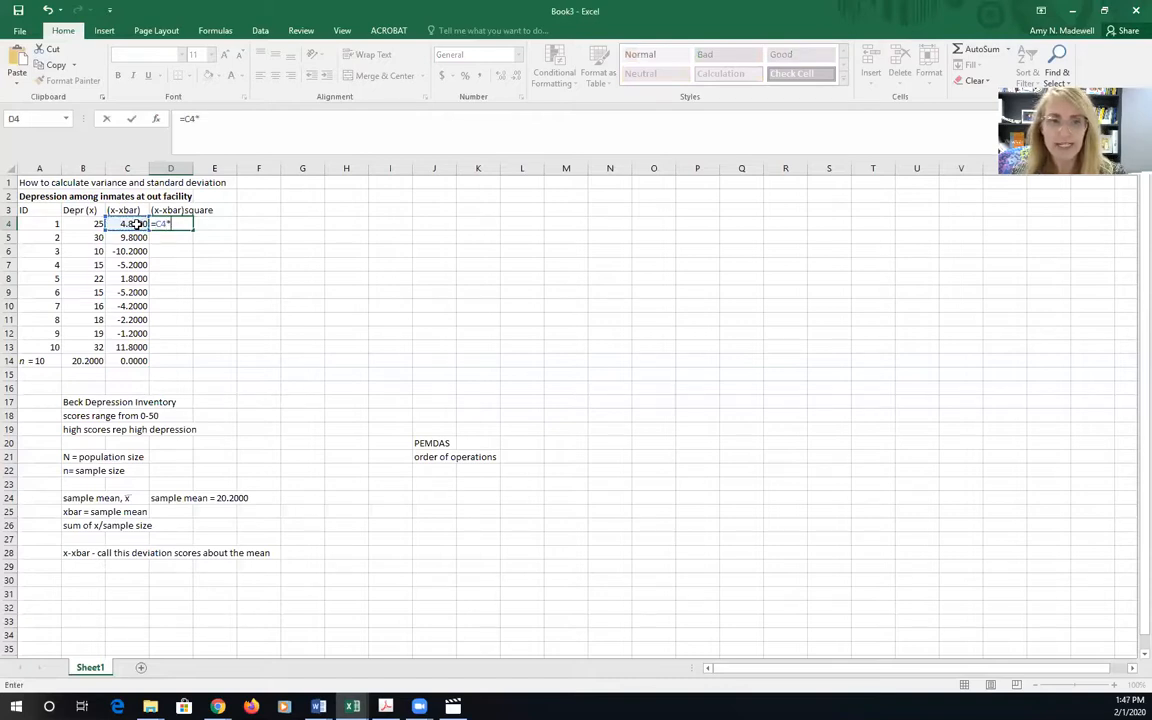
left_click(134, 224)
key("Return")
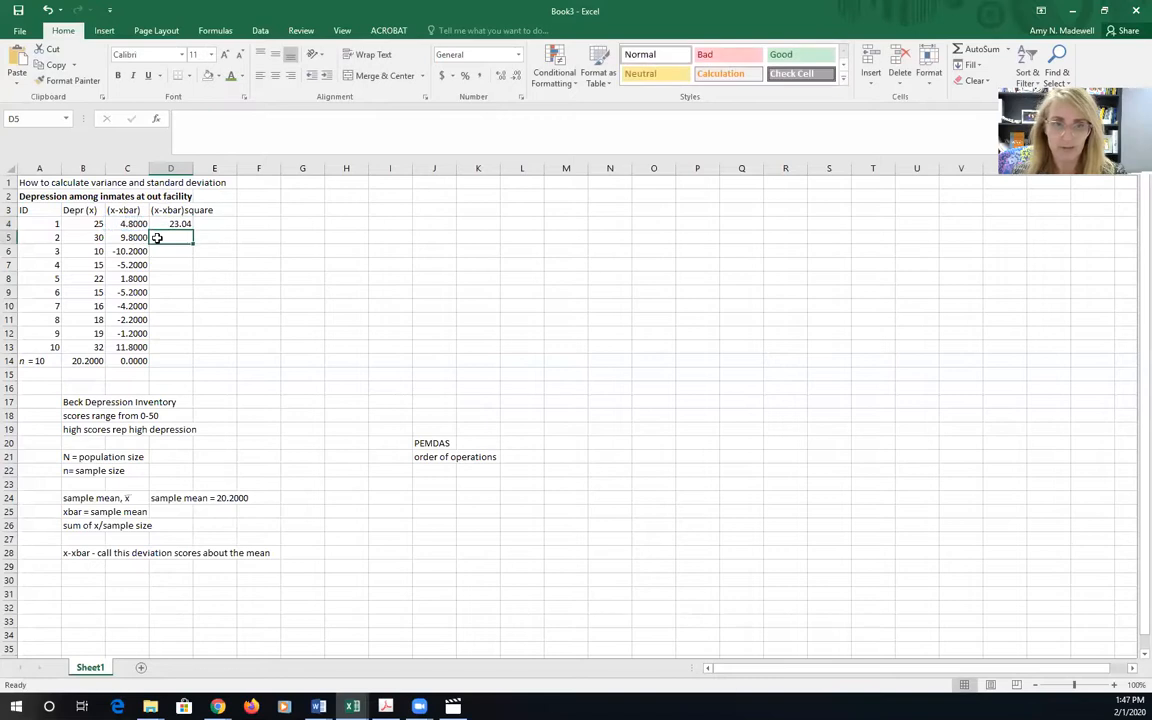
Calculate the squared deviation for ID 2 in D5 by multiplying C5 by itself
type("=")
left_click(146, 238)
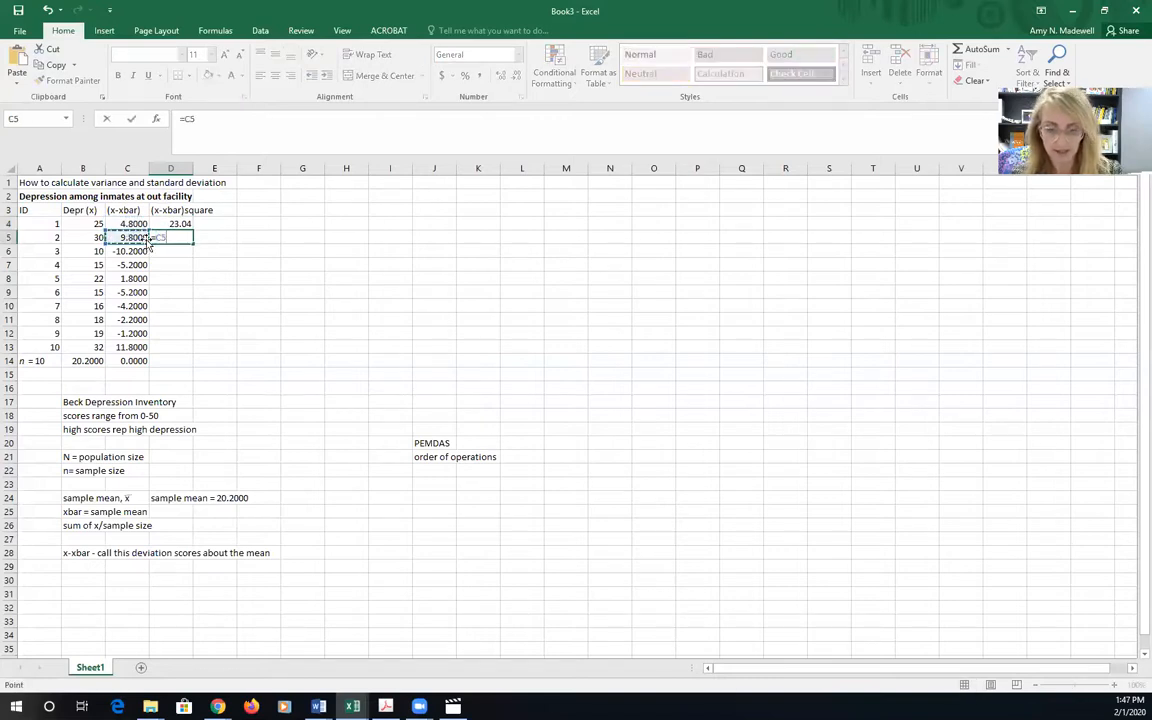
type("*")
left_click(146, 238)
key("Return")
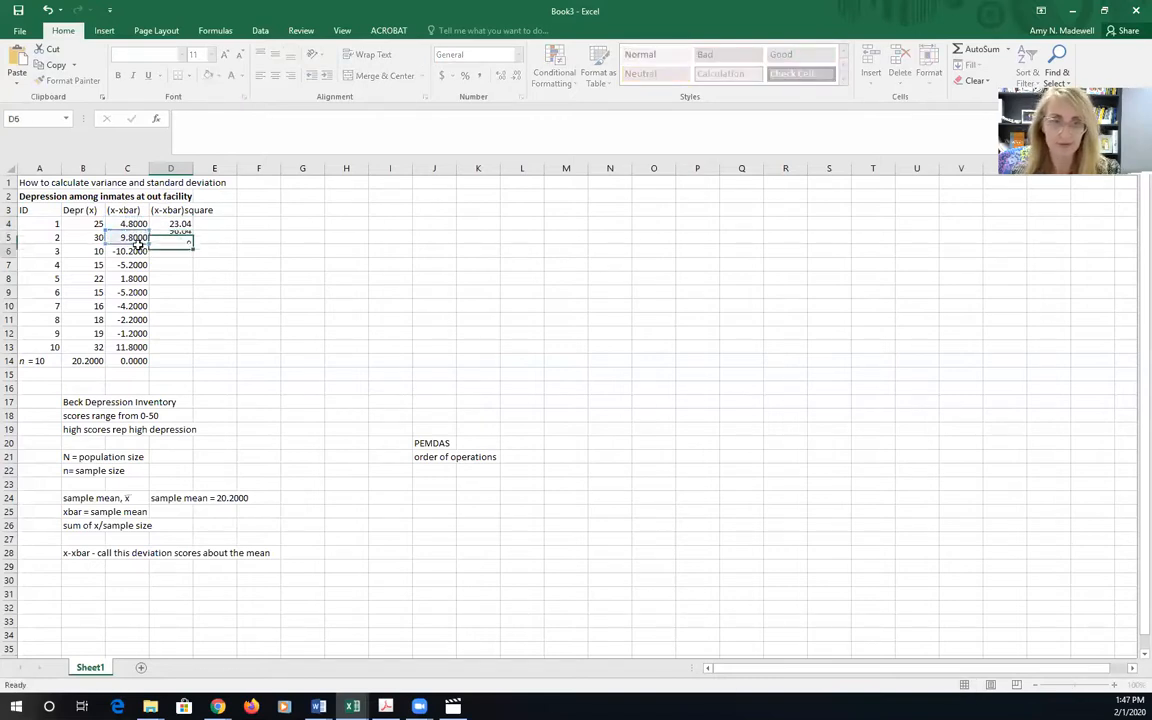
Calculate the squared deviation for ID 3 in D6 by multiplying C6 by itself
type("=")
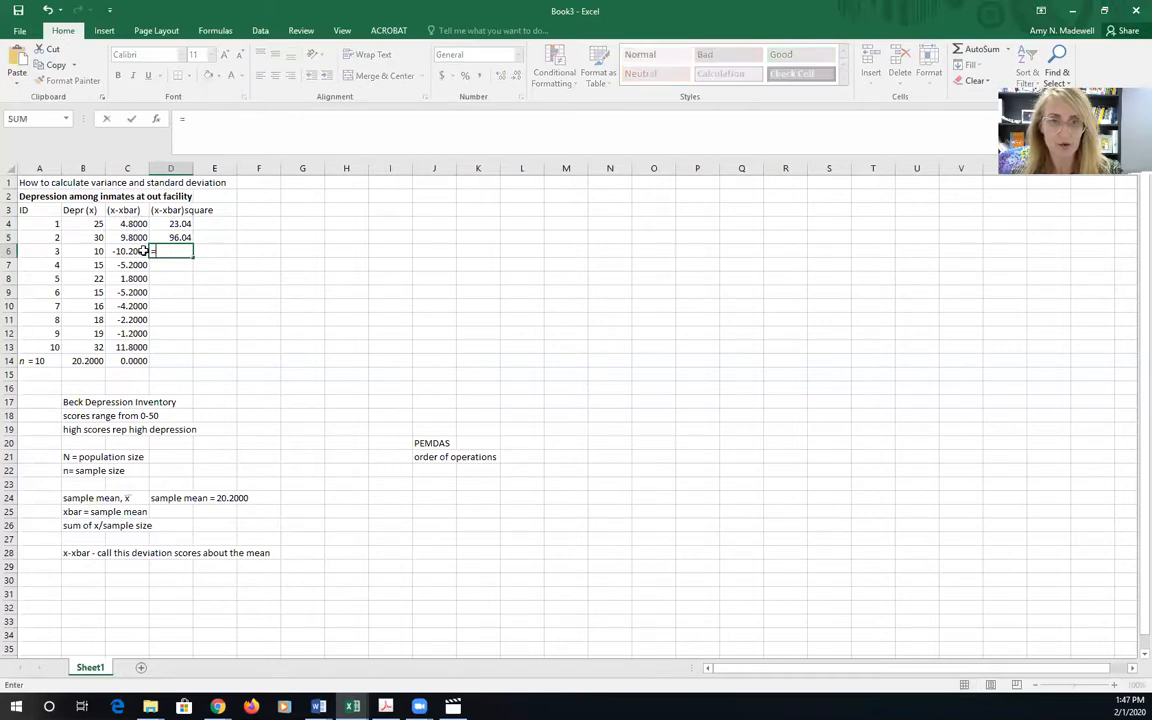
left_click(134, 251)
type("*")
left_click(134, 251)
key("Return")
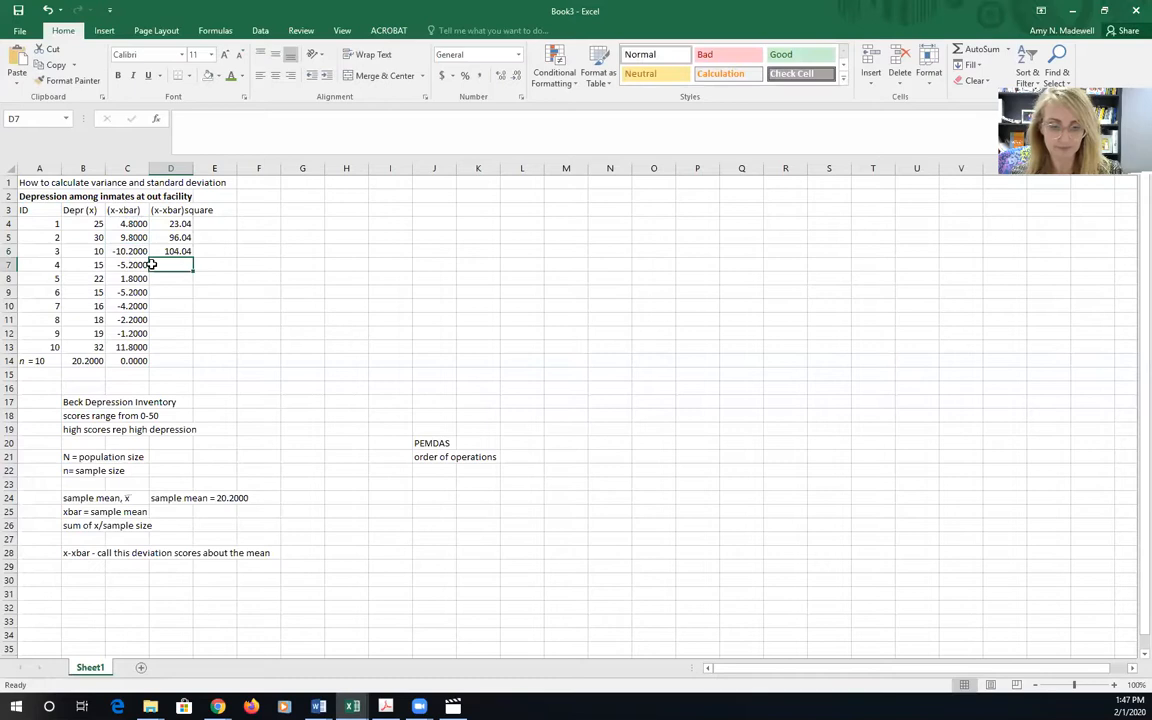
Calculate the squared deviation for ID 4 in D7 by multiplying C7 by itself
type("=")
left_click(134, 265)
type("*")
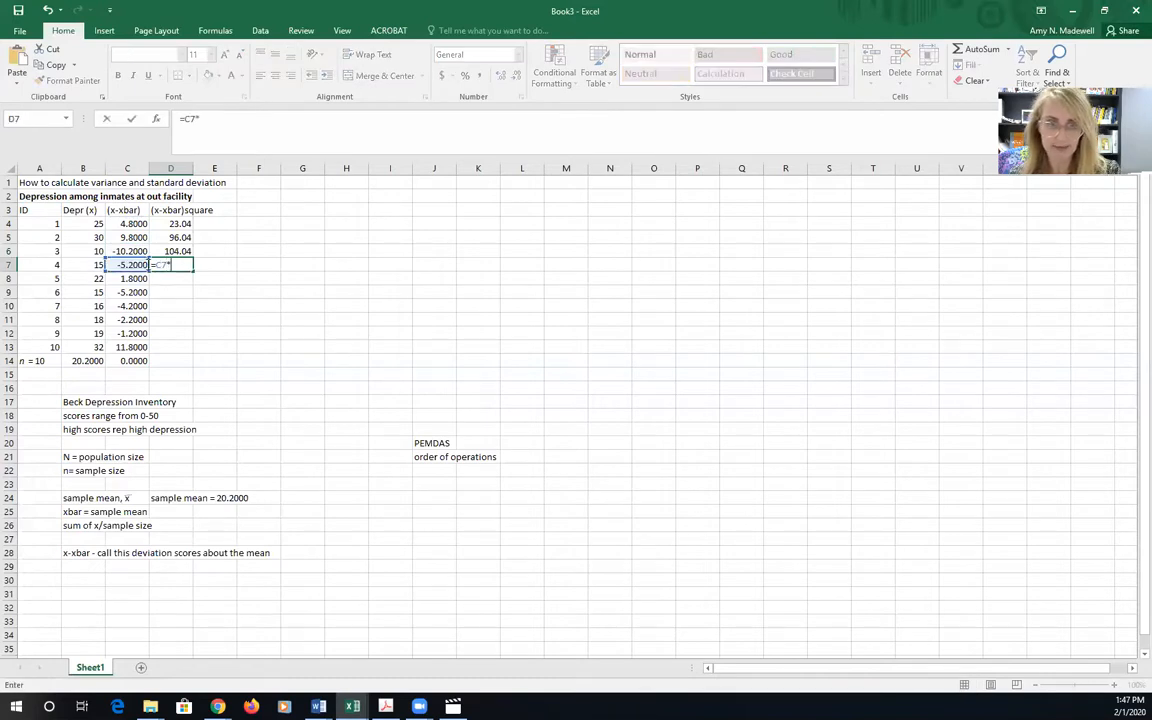
left_click(213, 278)
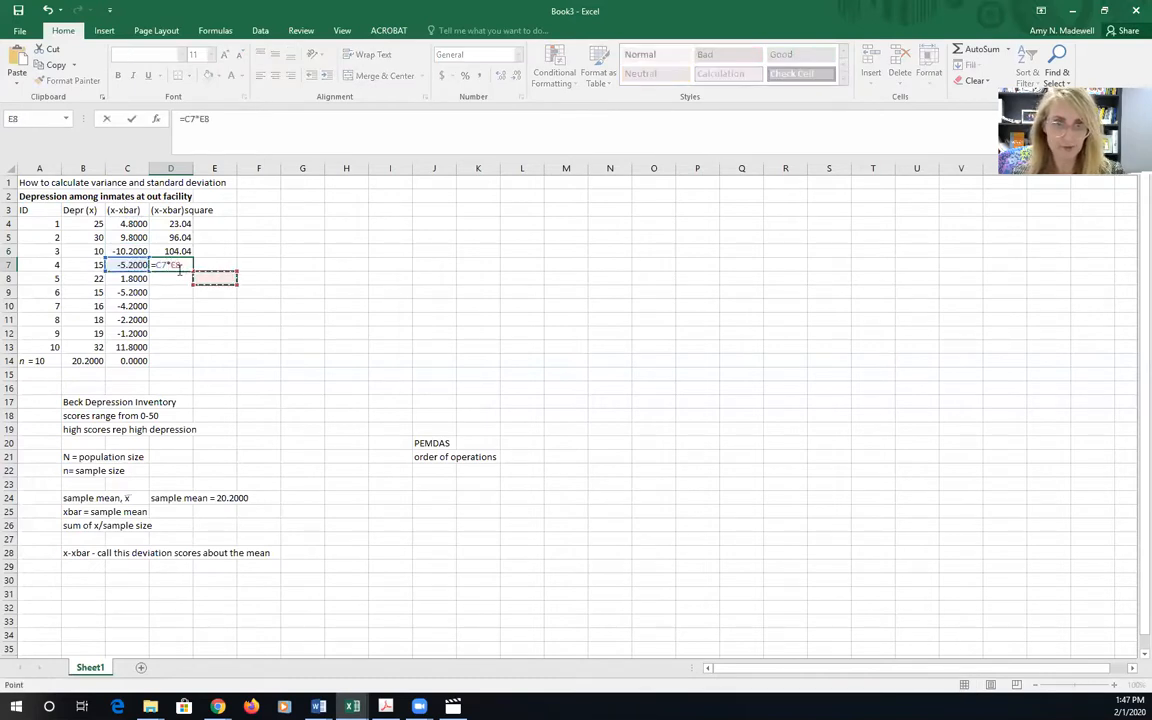
left_click(135, 264)
key("Return")
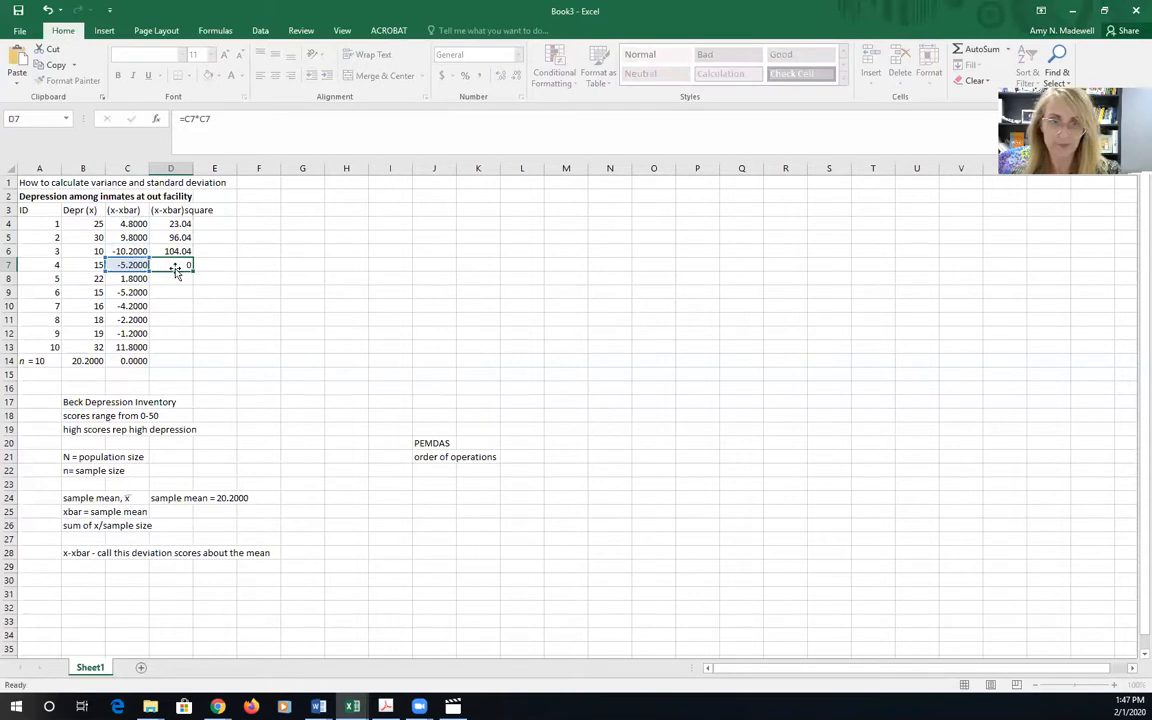
Fill the squaring formula from D7 down through D13 for the remaining IDs
left_click(175, 265)
left_click_drag(193, 271, 192, 350)
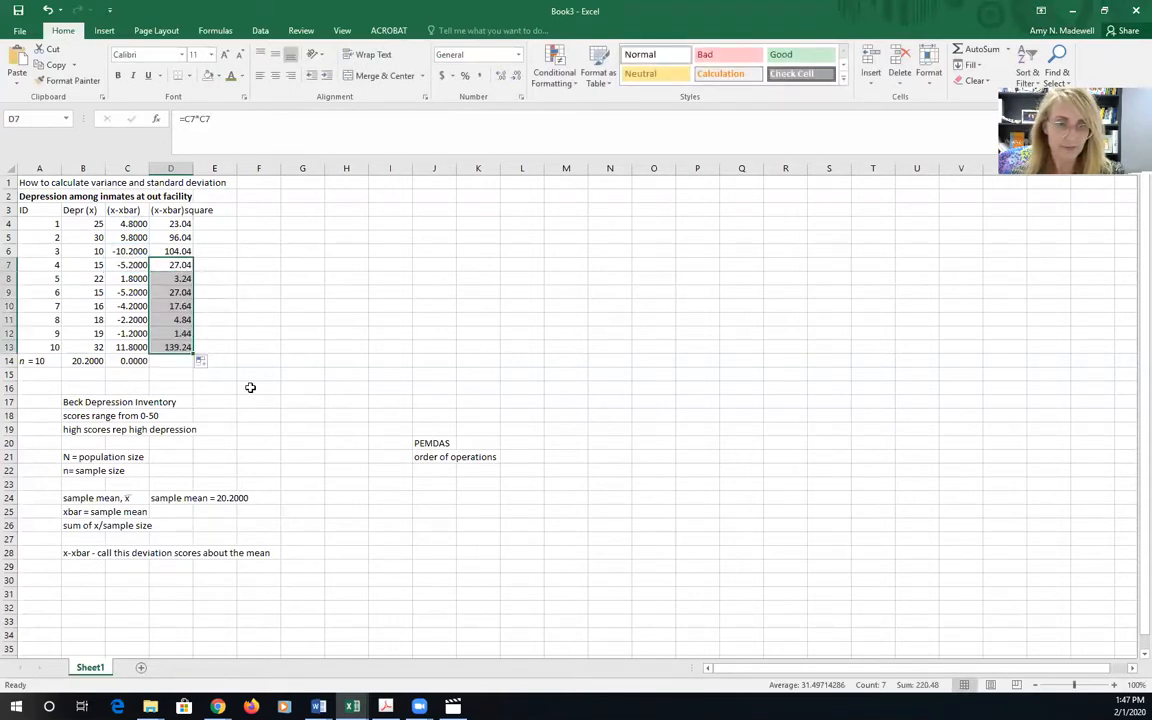
left_click(164, 362)
left_click(175, 225)
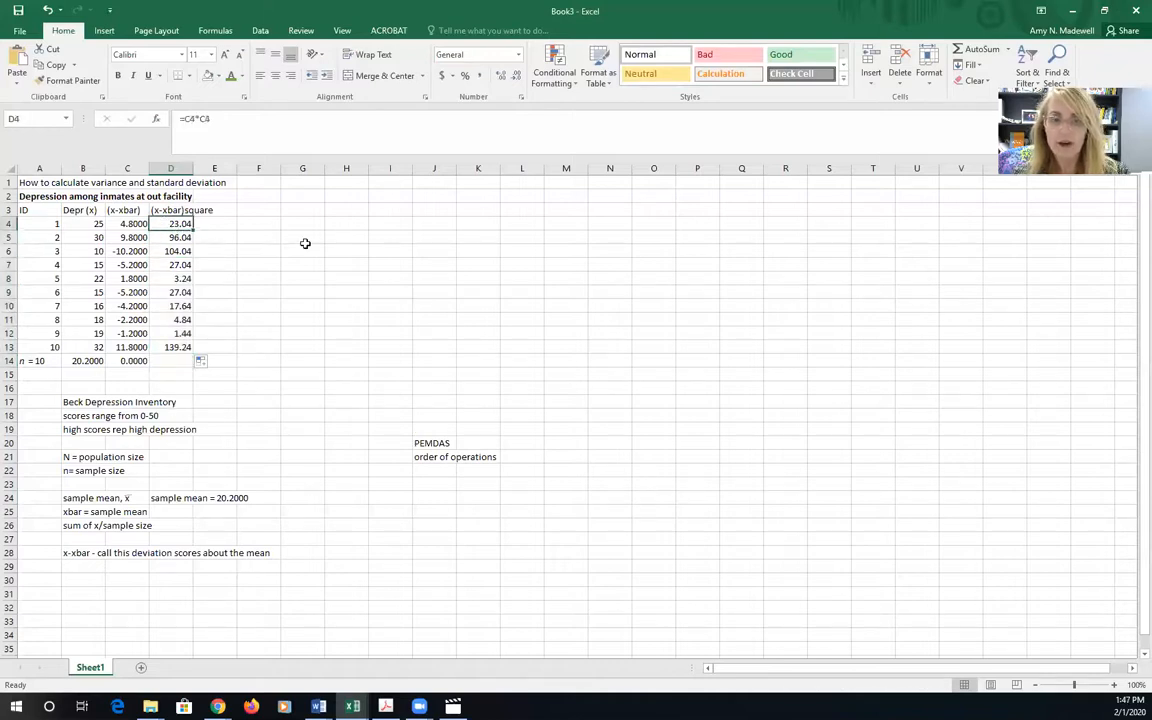
Enter the note "(x-xbar)squared - squared deviations about the mean" in cell B30
left_click(76, 578)
type("x-xbar)")
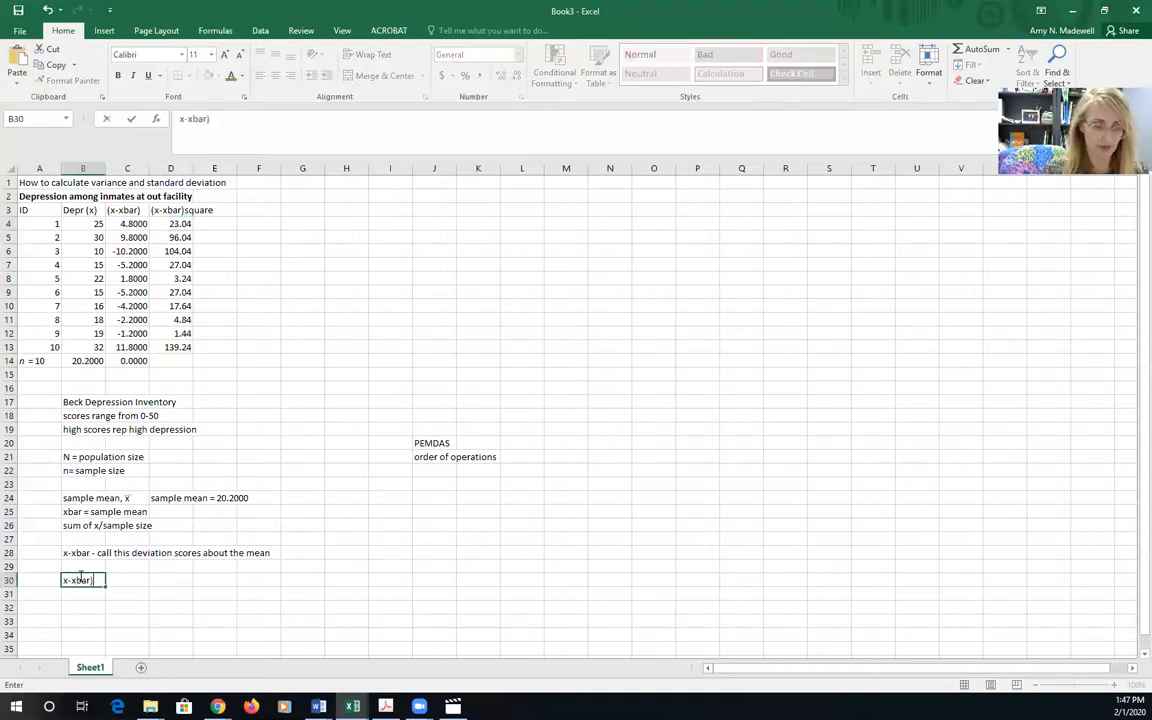
left_click(63, 578)
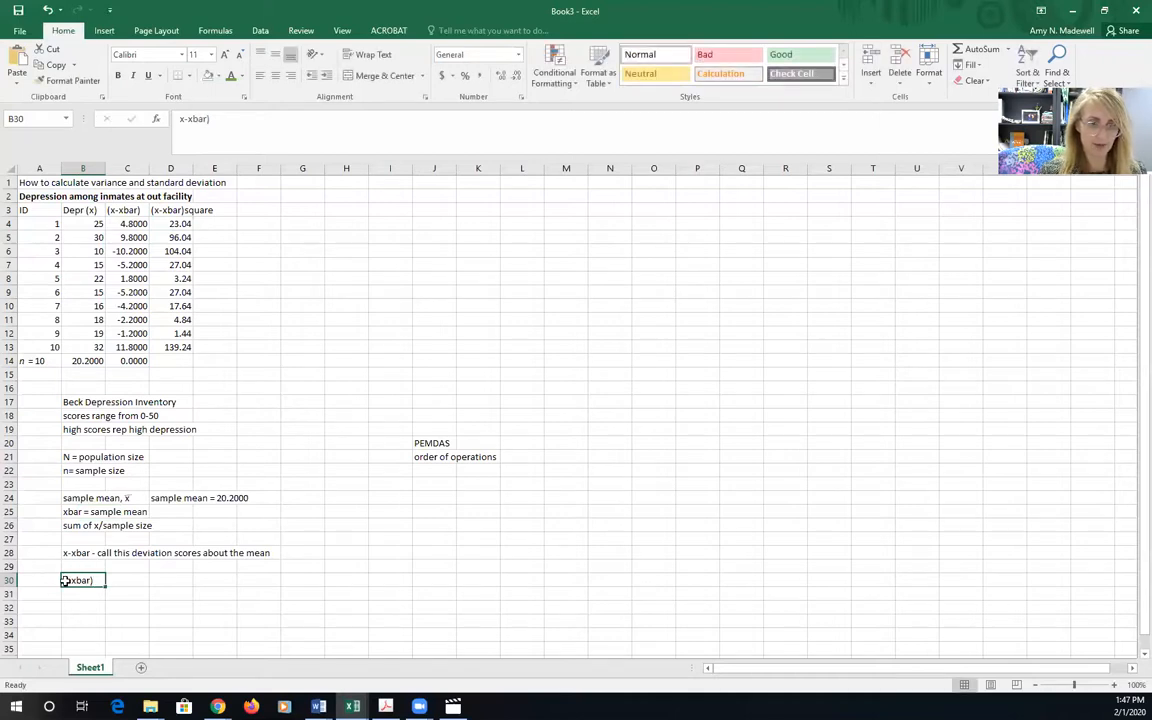
left_click(181, 121)
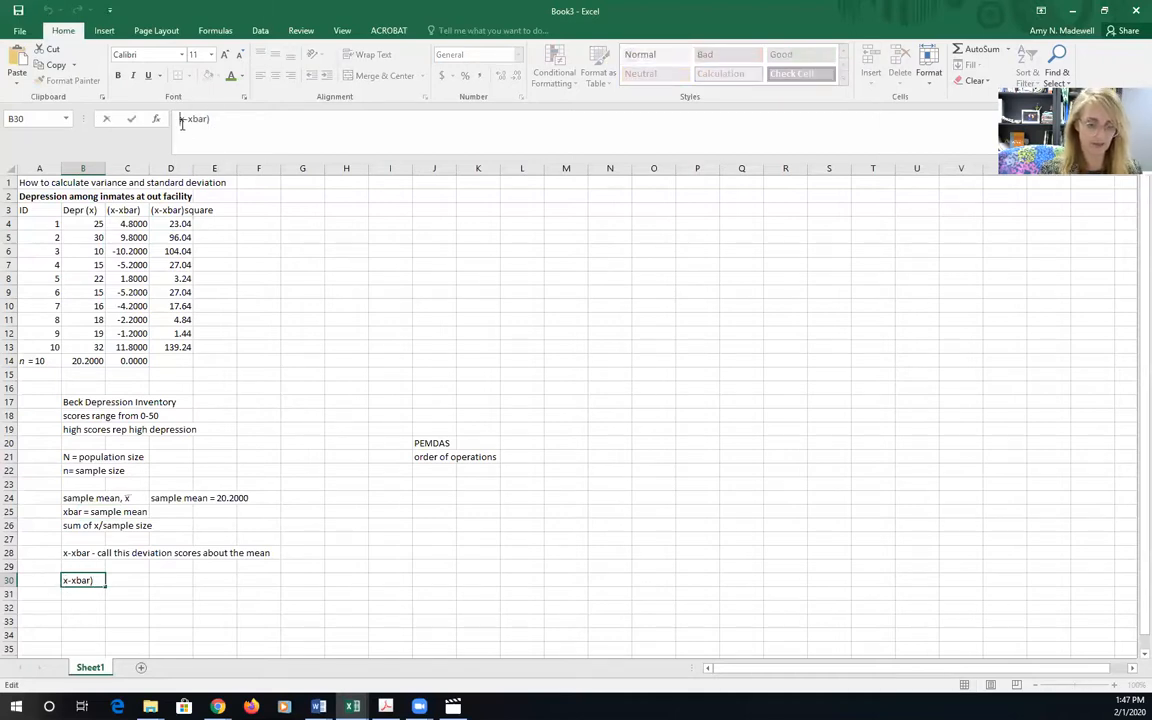
type("(x-xbar)")
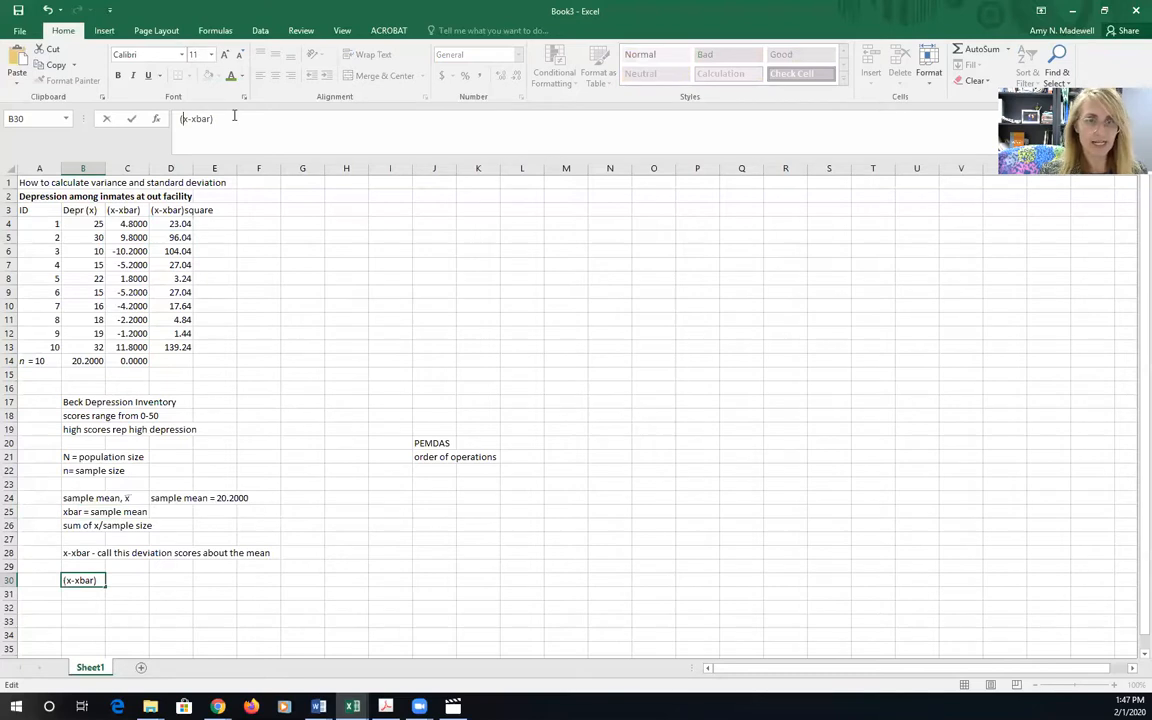
type("squared - squared")
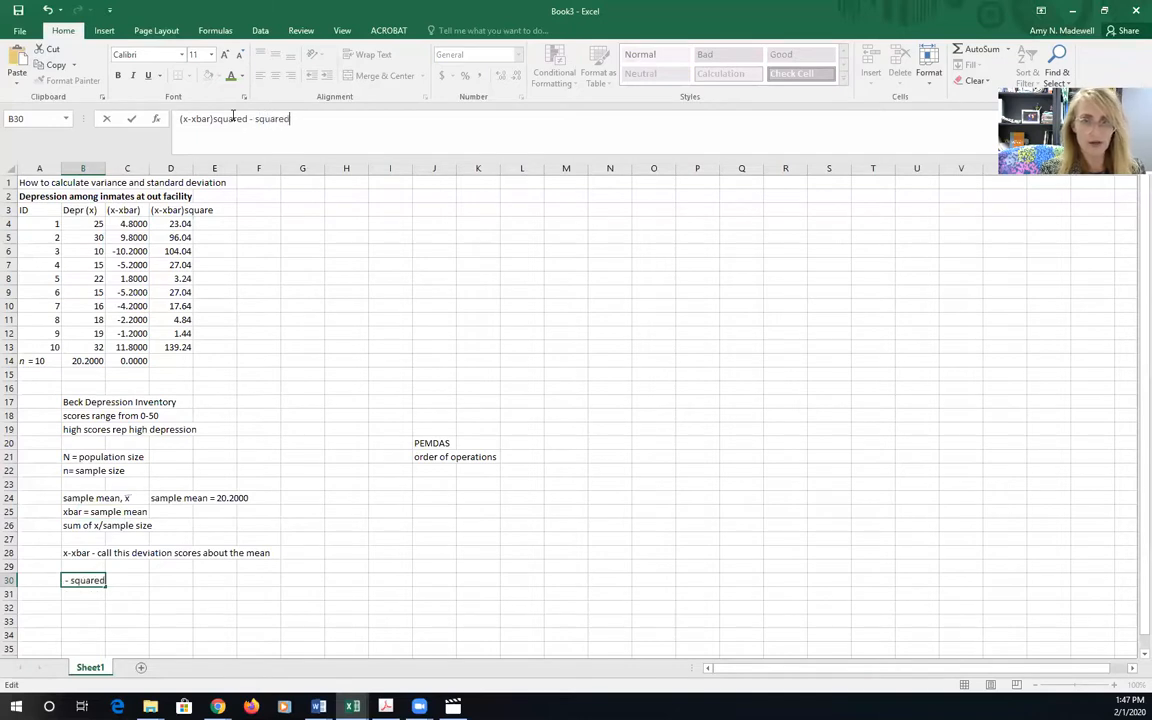
type(" deviations about the mean")
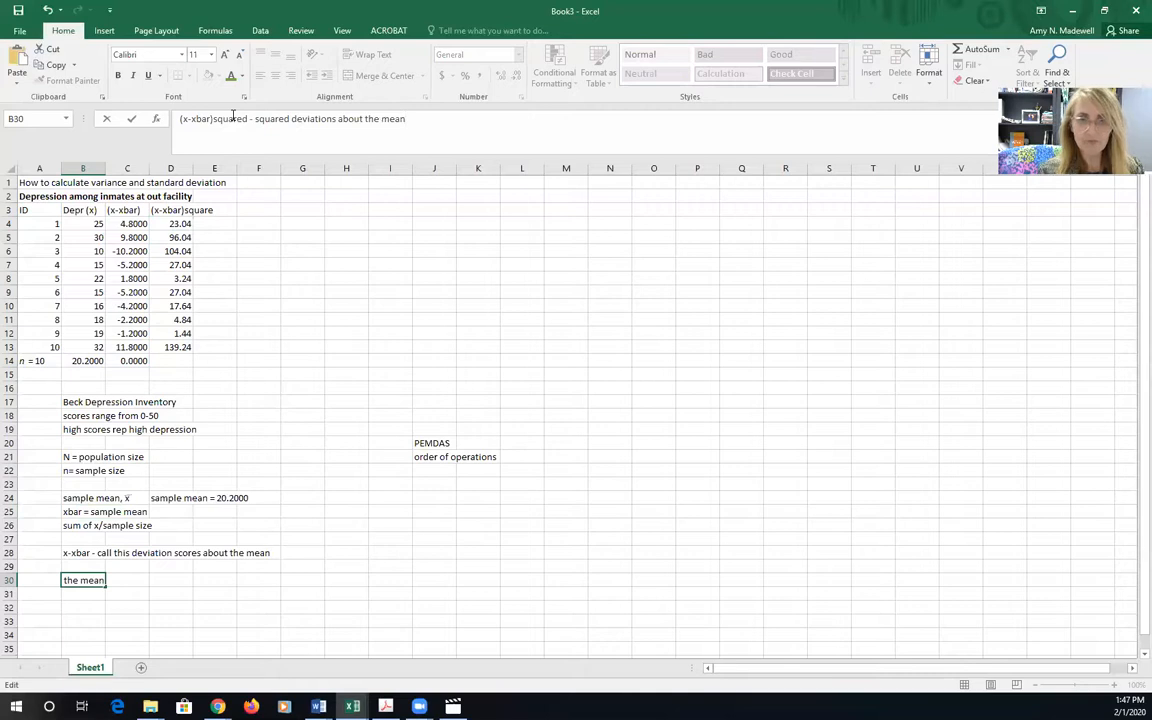
Total the squared deviations D4:D13 in cell D14 with the SUM function
left_click(160, 364)
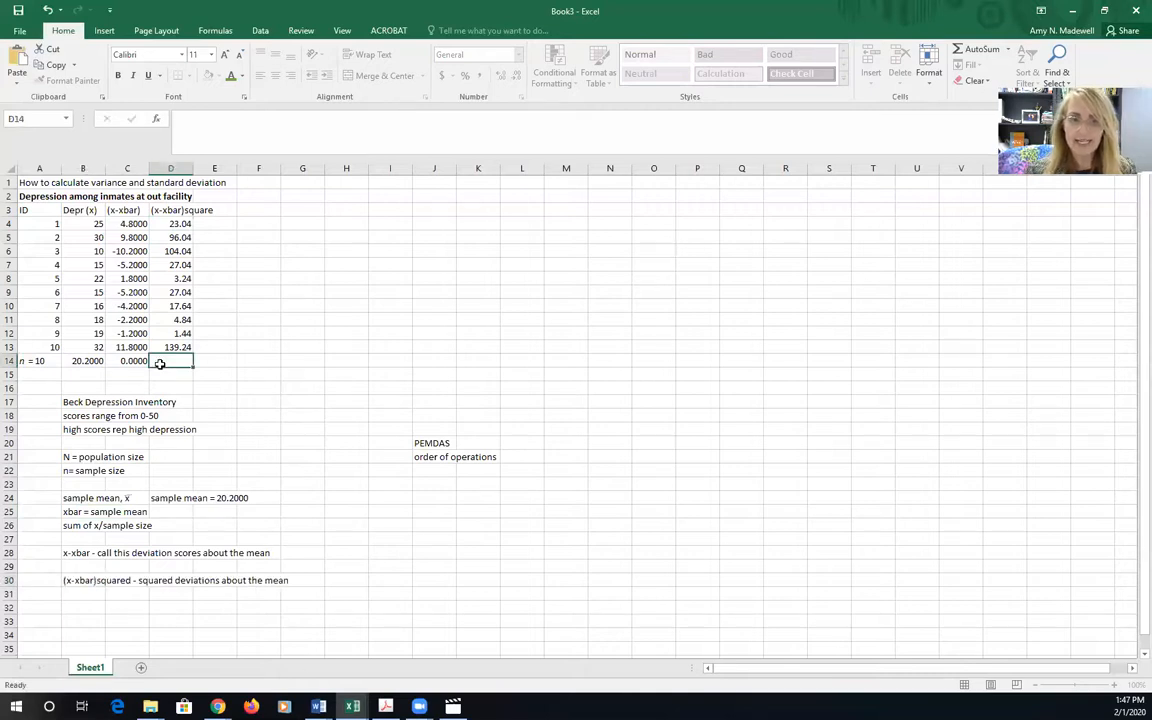
type("=SUM(D4:D13)")
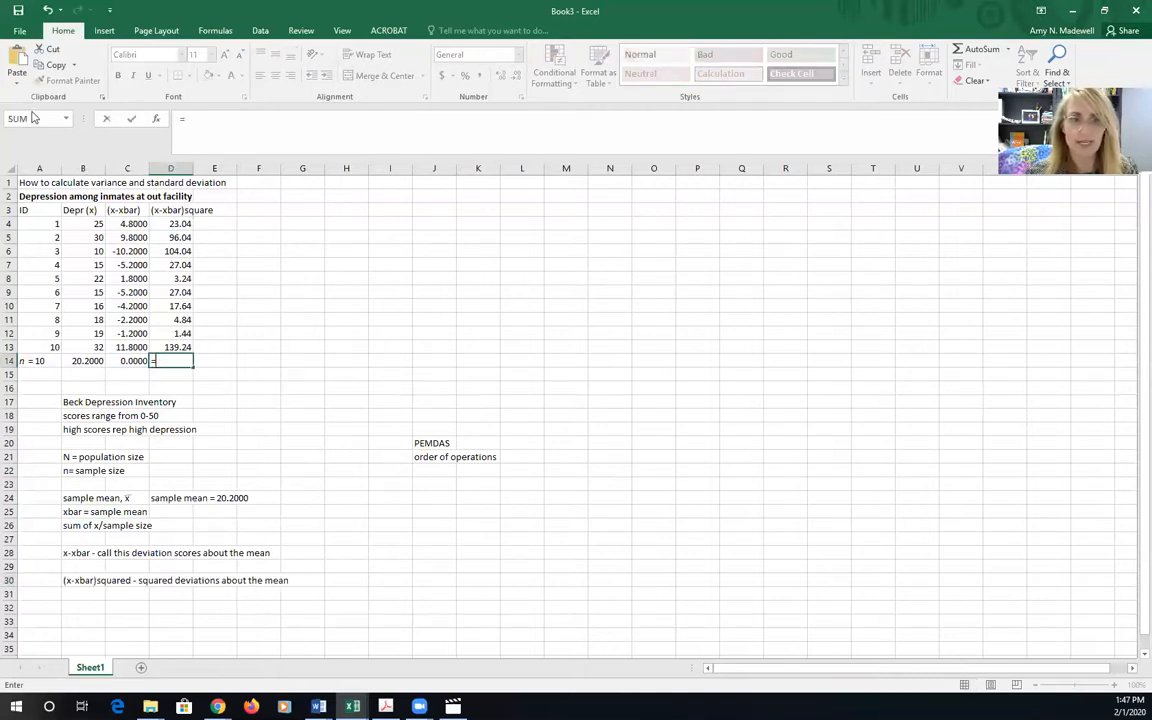
left_click(31, 118)
left_click_drag(172, 224, 181, 347)
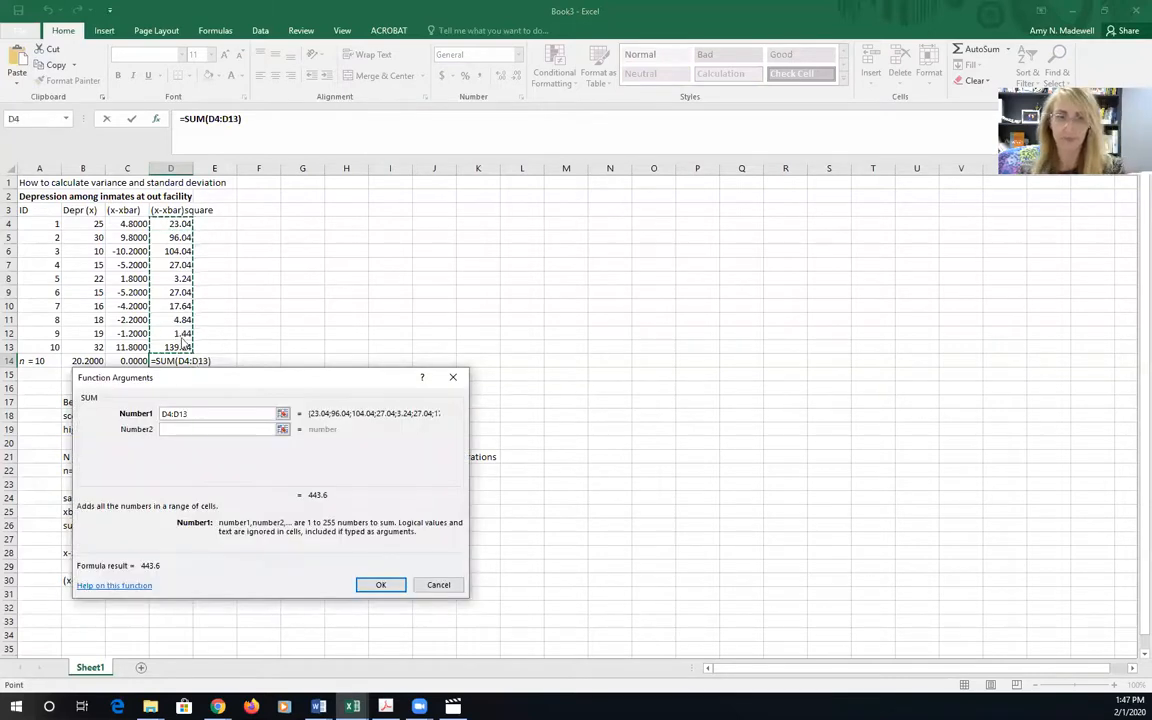
key("Return")
Enter the note "sum of quared deviations about the mean or sum of squares or SS" in cell B31
left_click(88, 595)
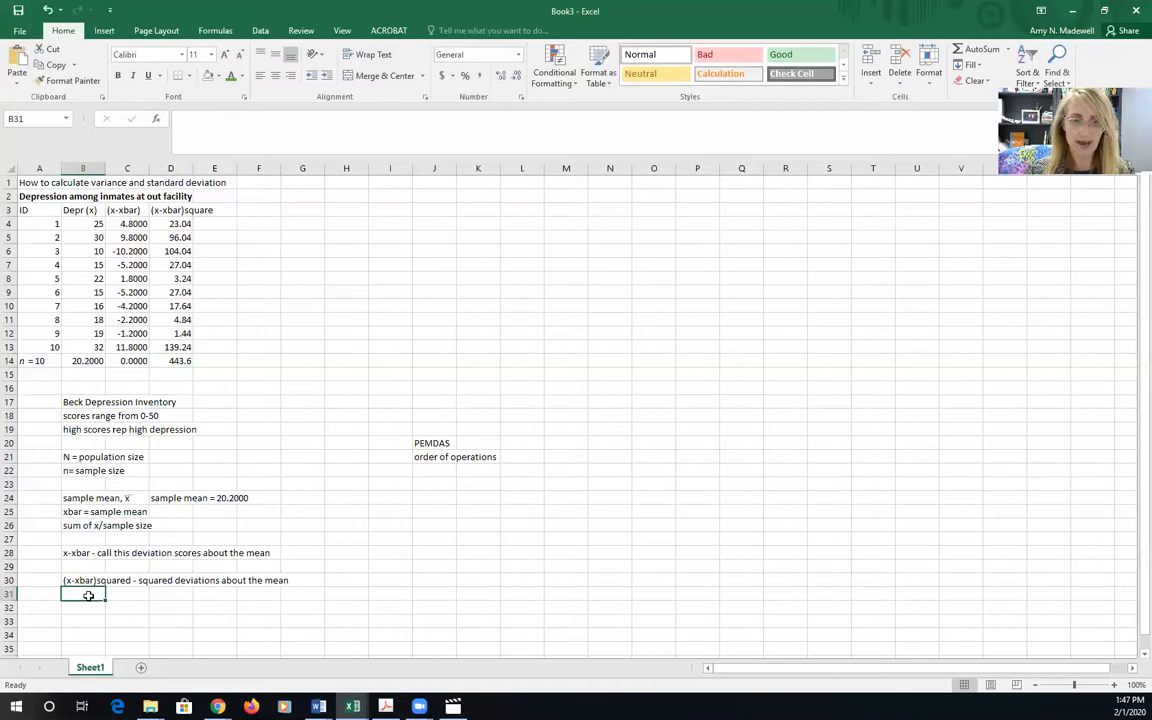
type("sum of quared")
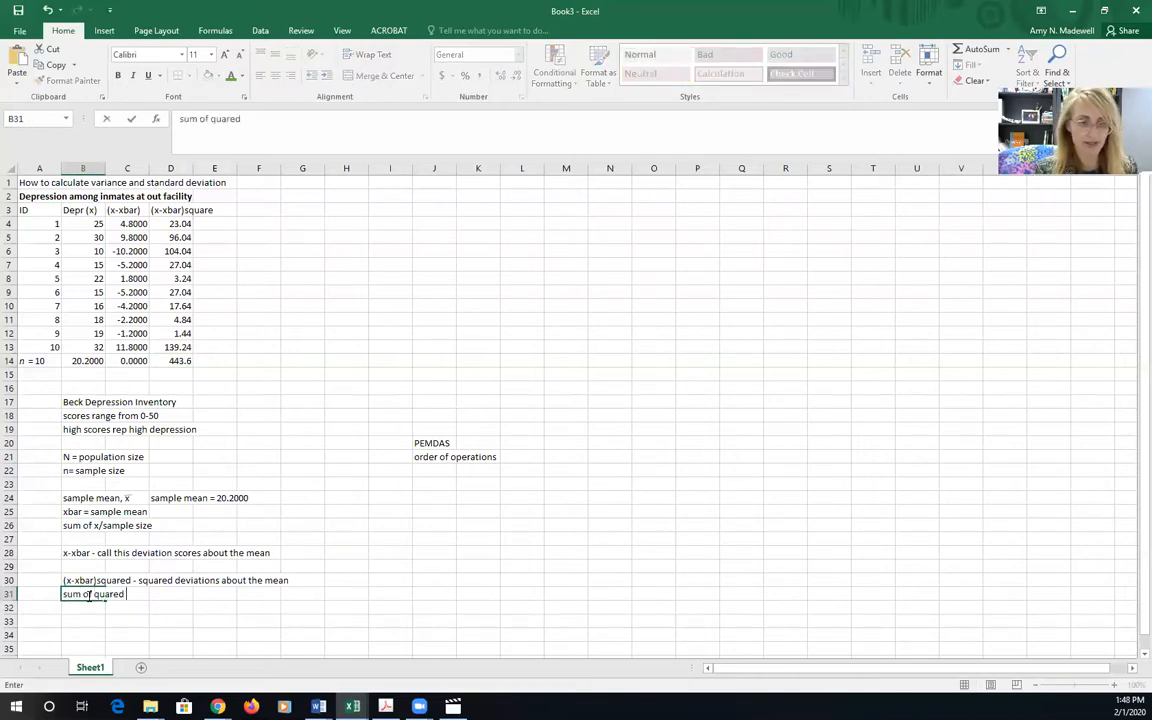
type(" deviations about the mean or sum of squares or SS")
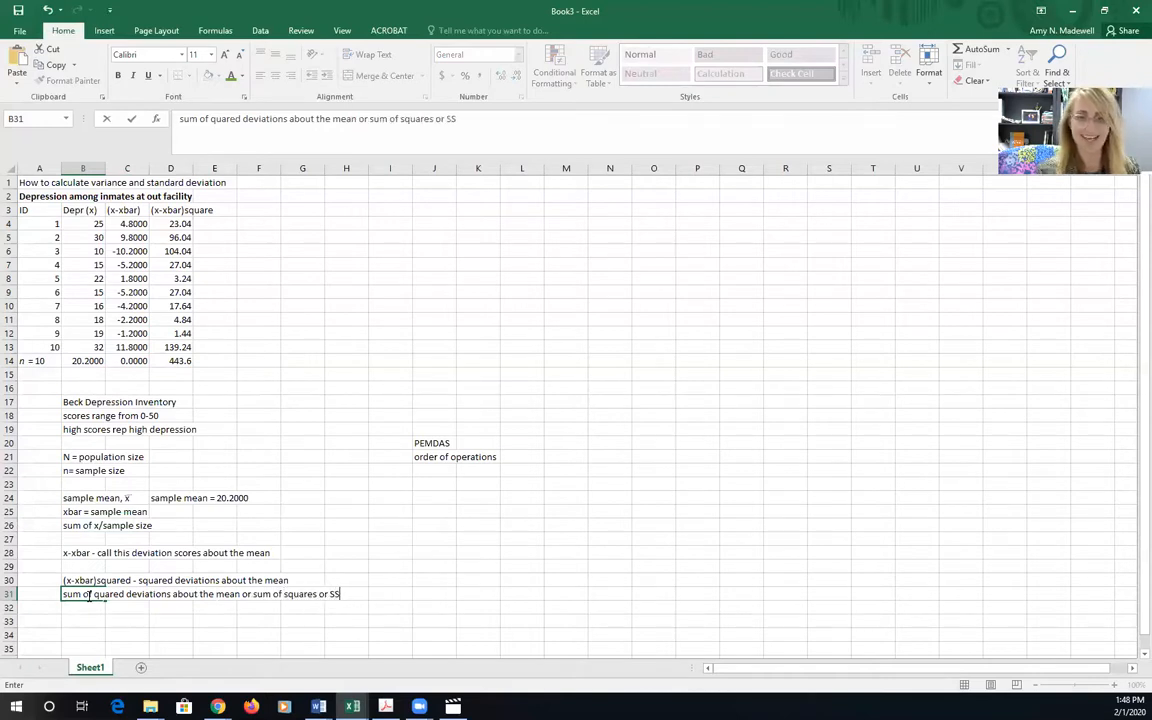
Format the sum of squares in D14 as a Number with four decimal places
left_click(178, 362)
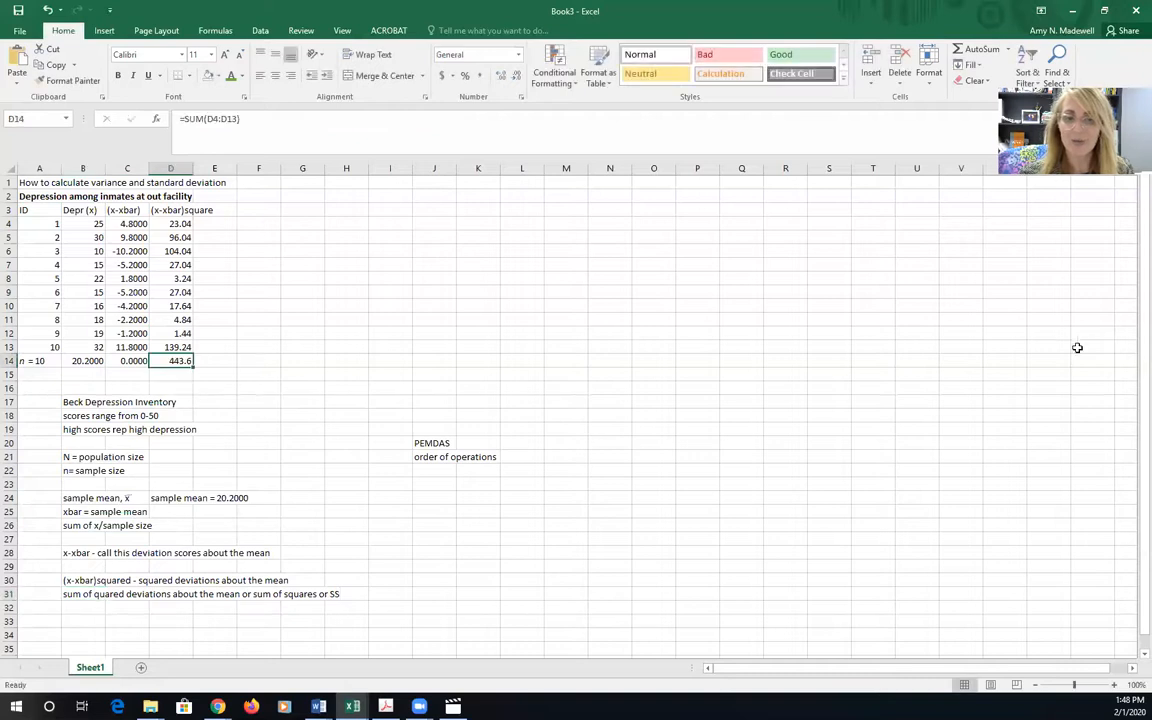
right_click(176, 361)
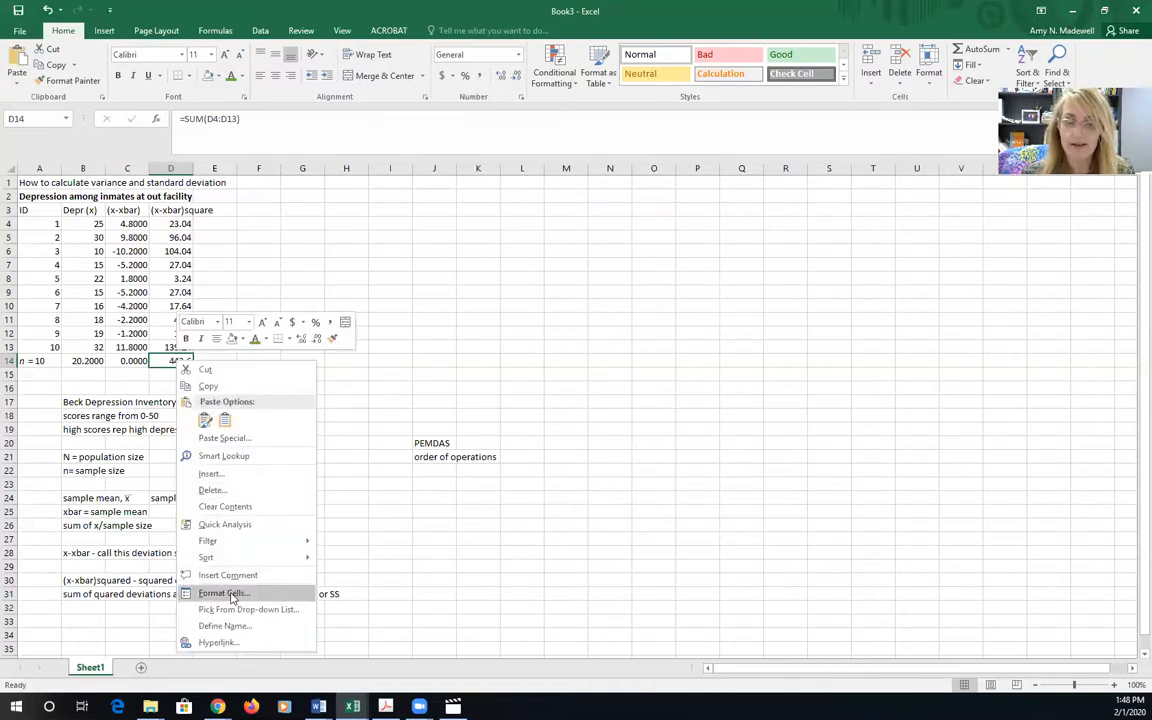
left_click(230, 593)
left_click(99, 442)
left_click(249, 460)
left_click(249, 460)
left_click(328, 674)
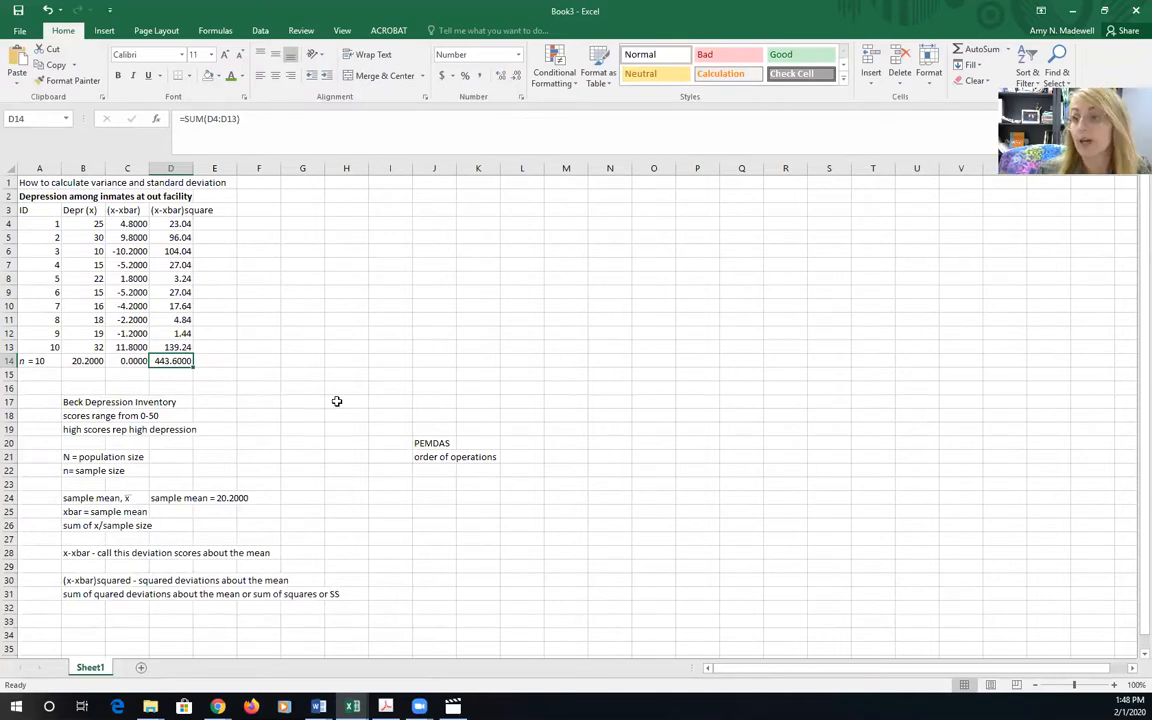
Format the squared deviations in D4:D13 as Number with four decimal places
left_click_drag(163, 224, 172, 347)
right_click(175, 351)
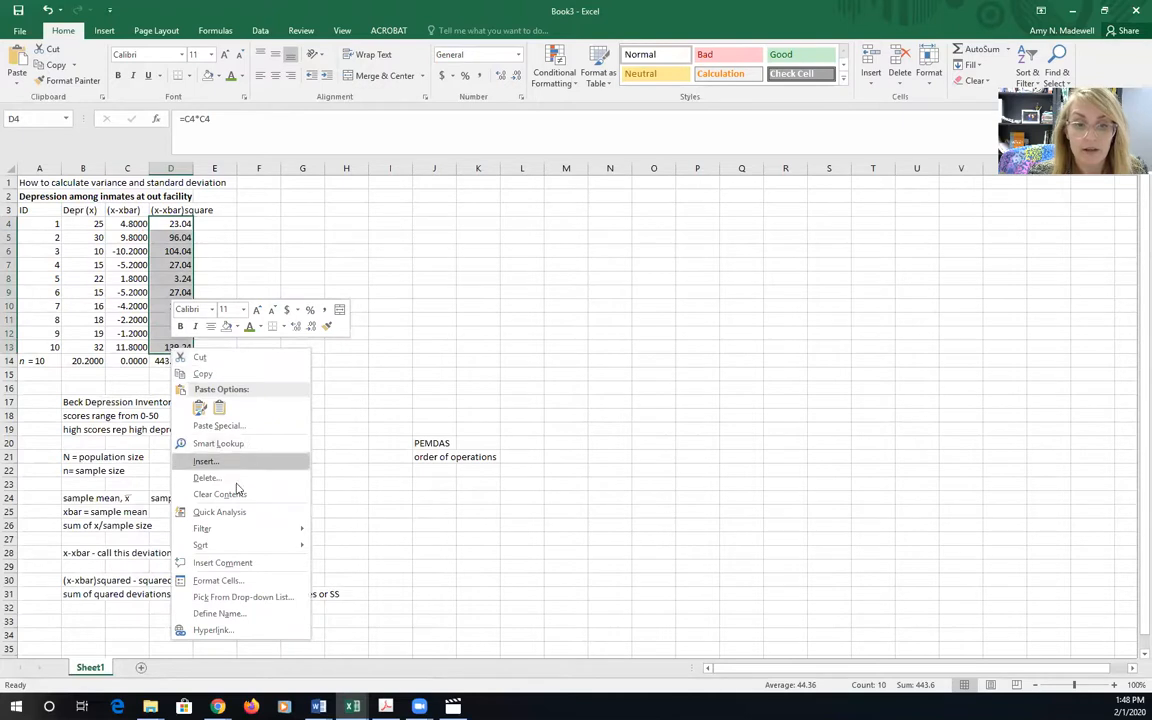
left_click(222, 580)
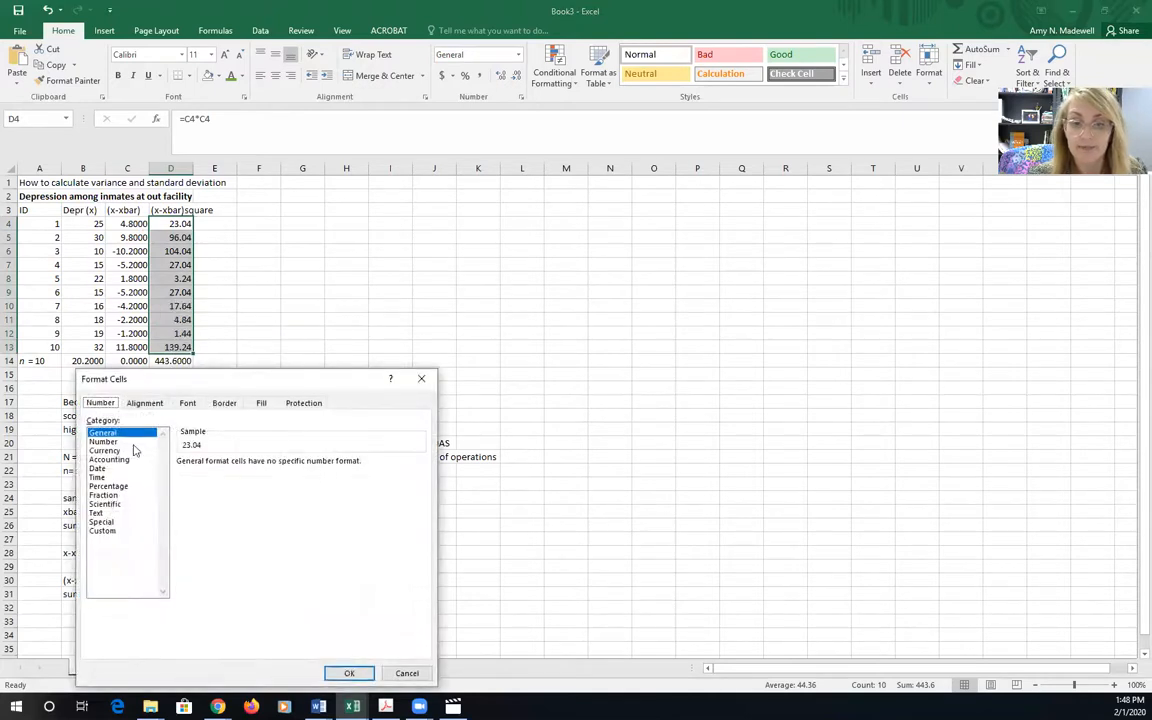
left_click(104, 441)
left_click(269, 459)
left_click(269, 459)
left_click(350, 673)
left_click(653, 291)
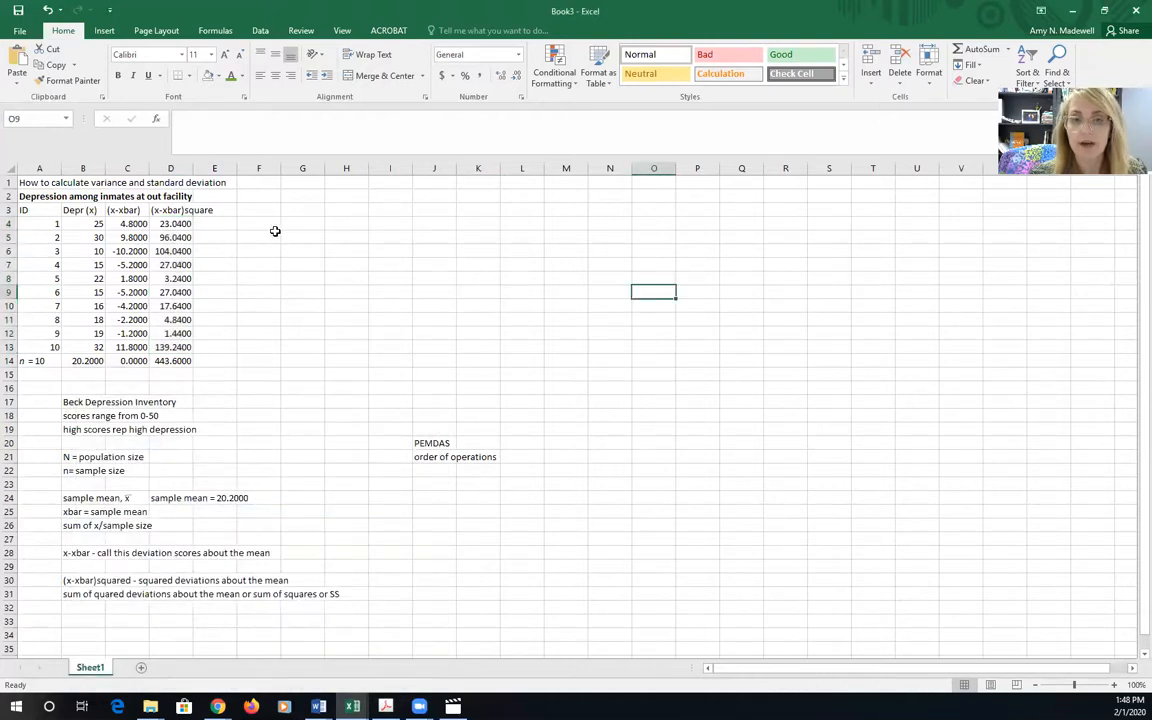
Enter the label "sample variance" in cell F4 and its formula note "SS/(n-1)" in cell H4
left_click(265, 224)
type("sam")
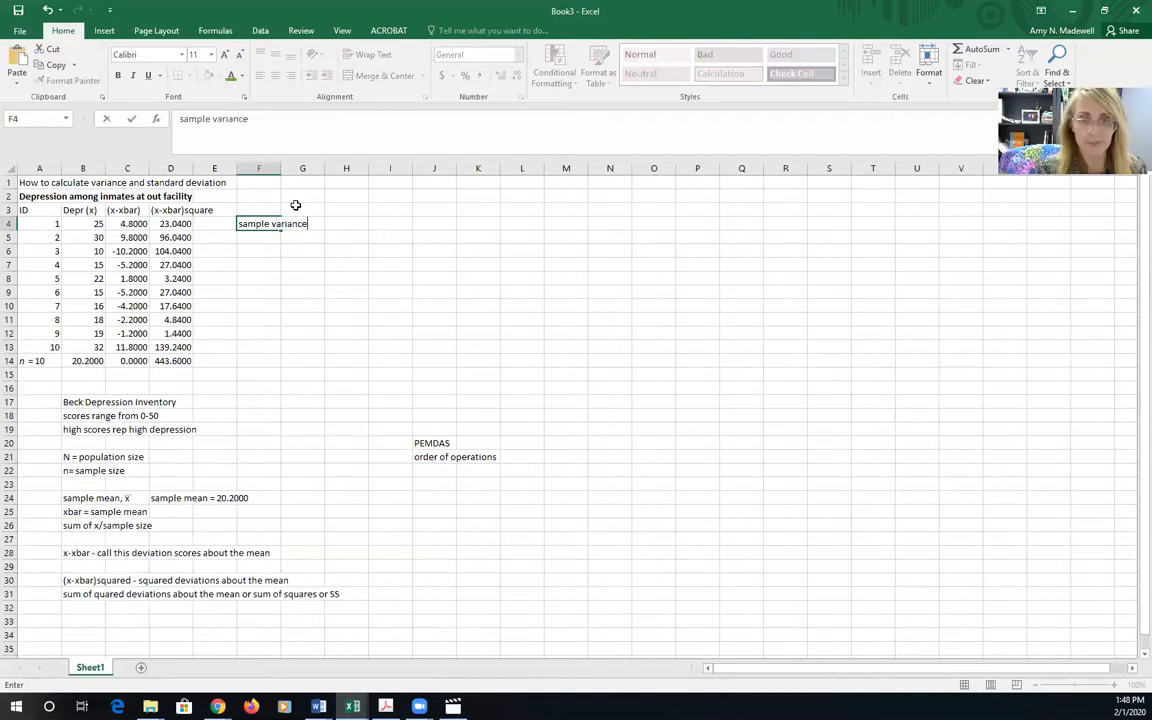
type("ple variance")
left_click(345, 224)
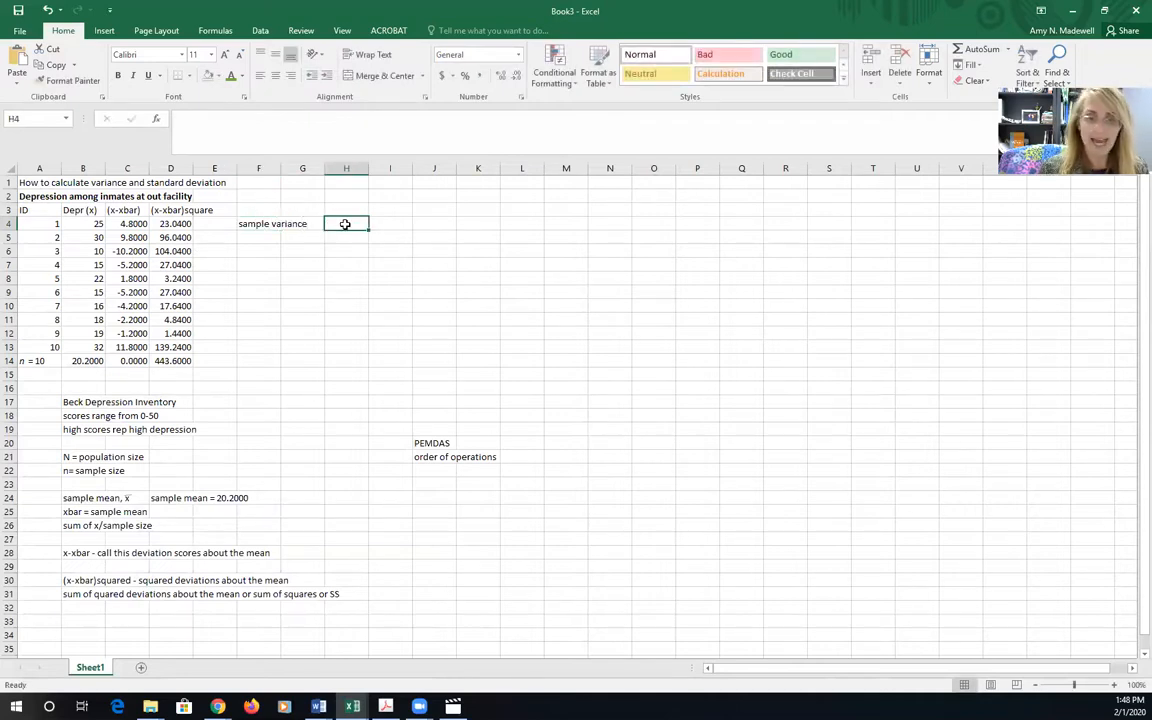
type("SS/(n-1")
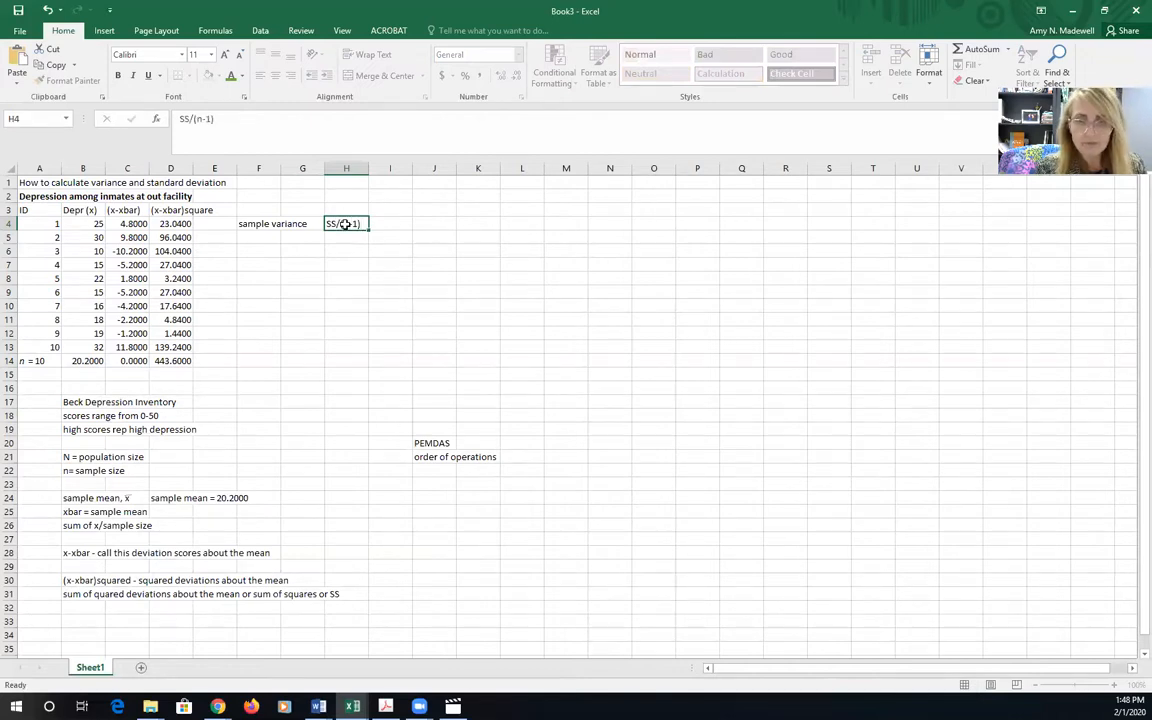
key("Return")
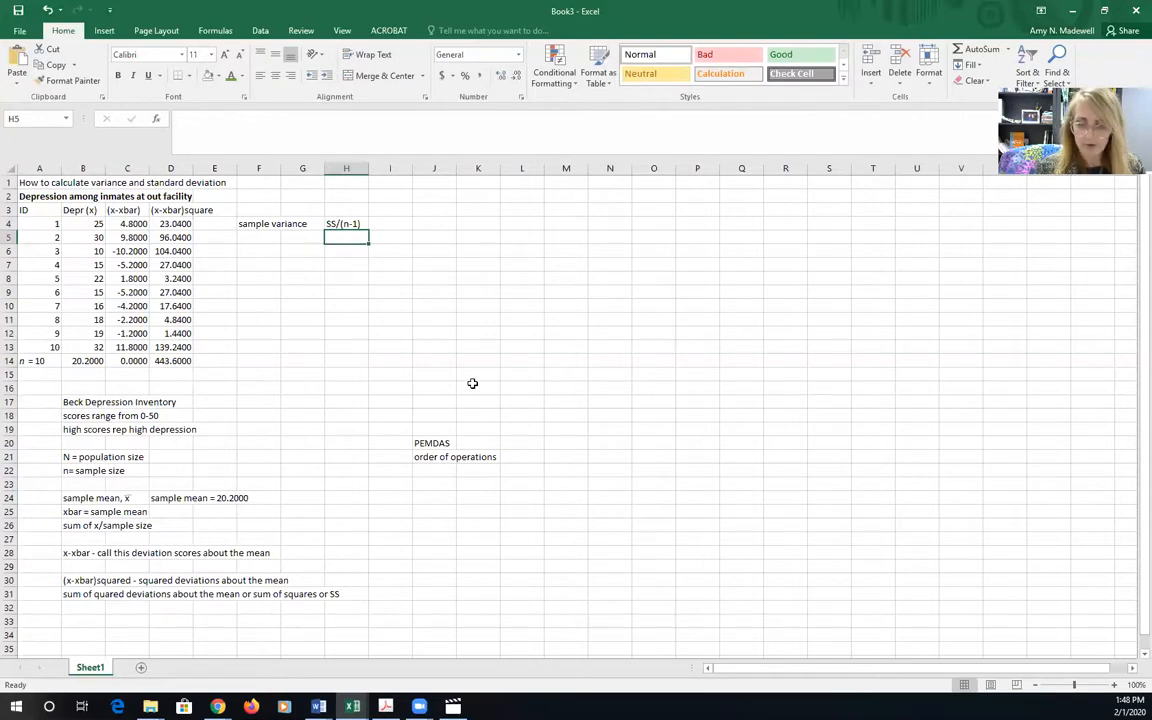
Calculate the sample variance in cell H5 by dividing the sum of squares in D14 by 9
type("=")
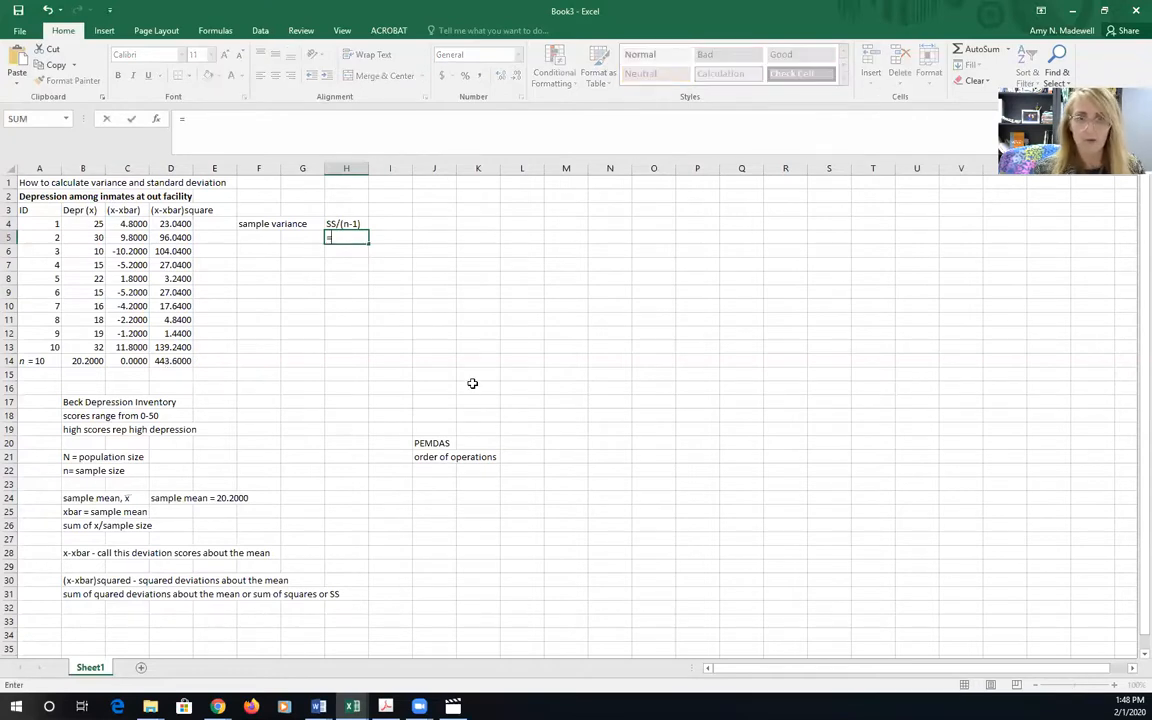
left_click(170, 360)
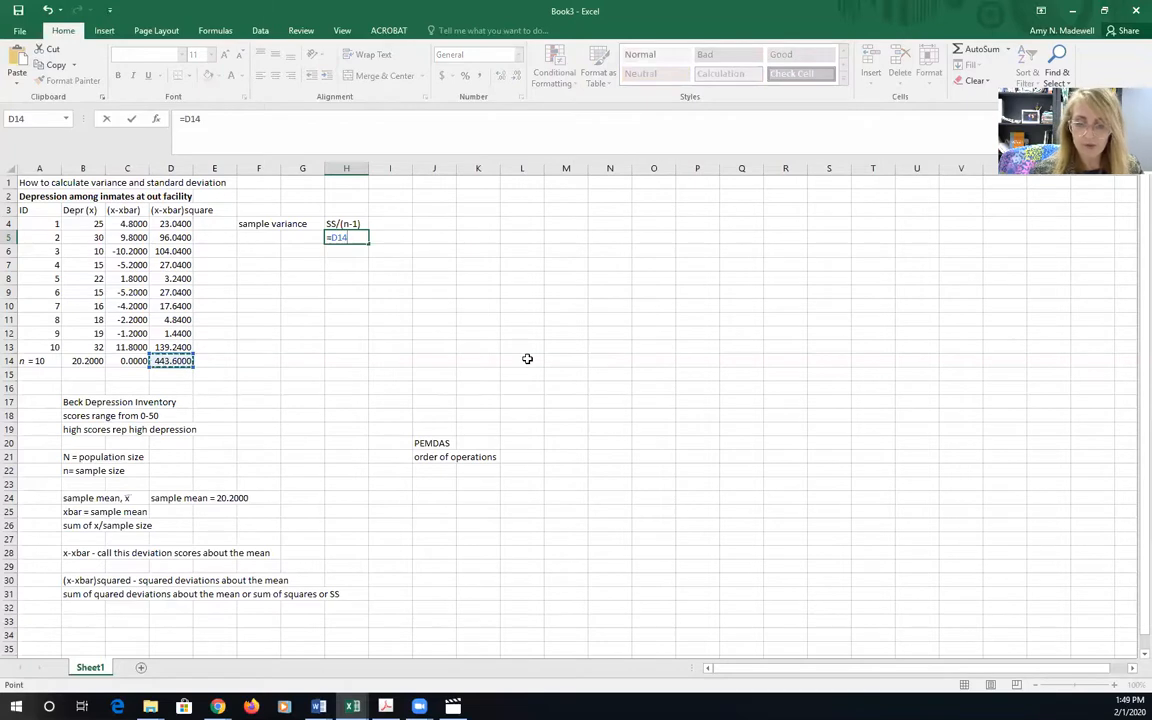
type("/9")
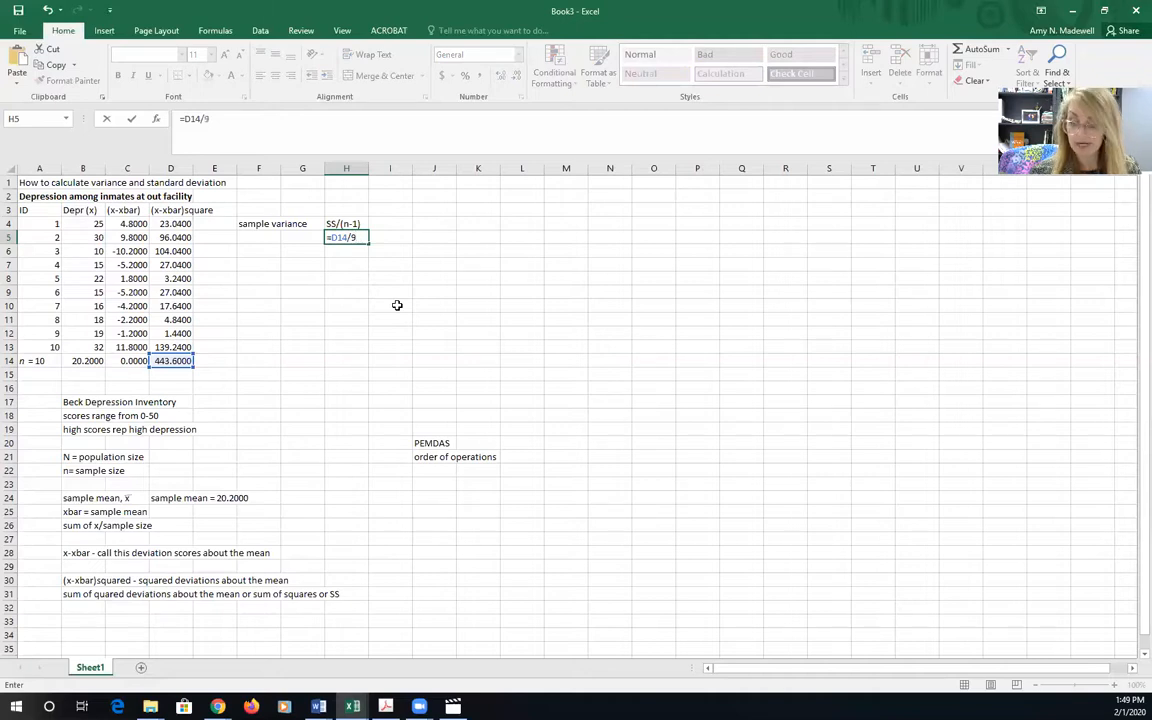
key("Return")
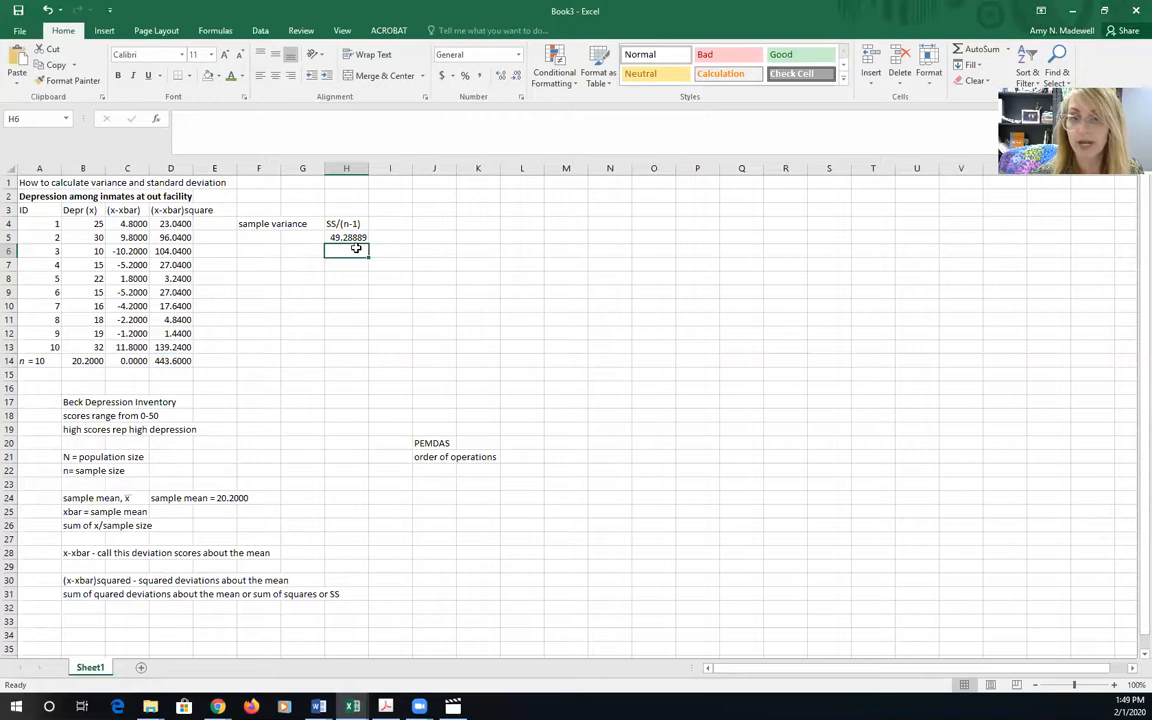
Enter the label "sample standard deviation" in cell F7 and the note "square root of sample variance" in cell I7
left_click(254, 266)
type("sample standard d")
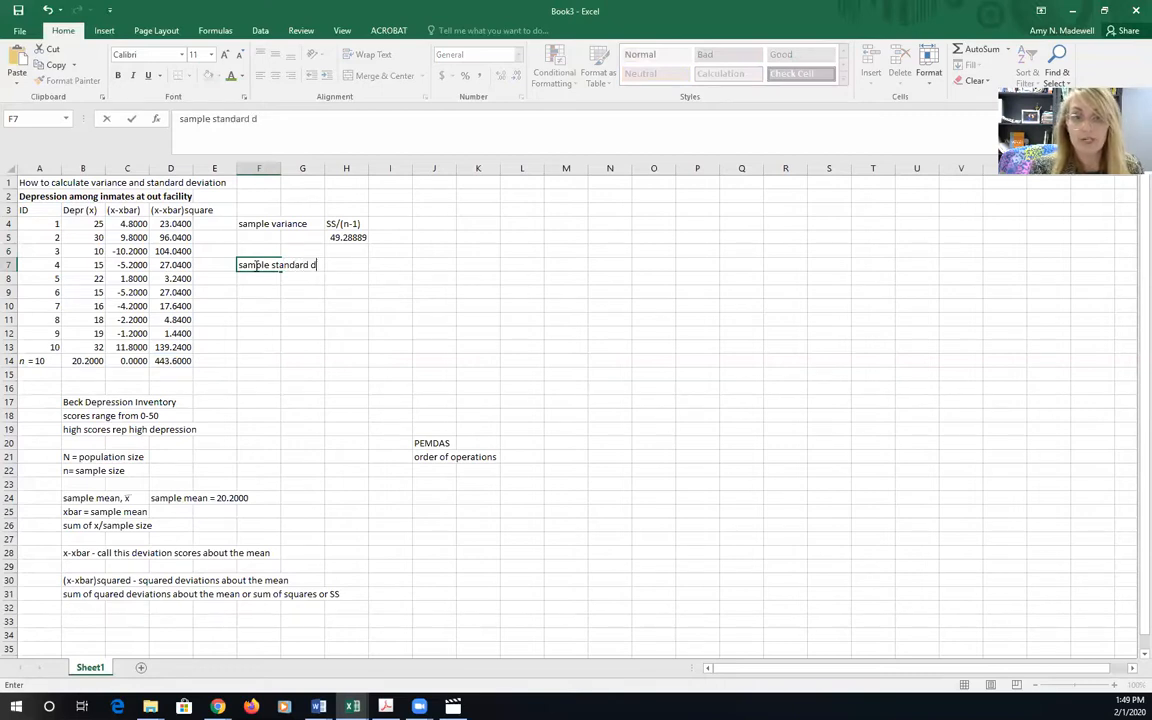
type("eviation")
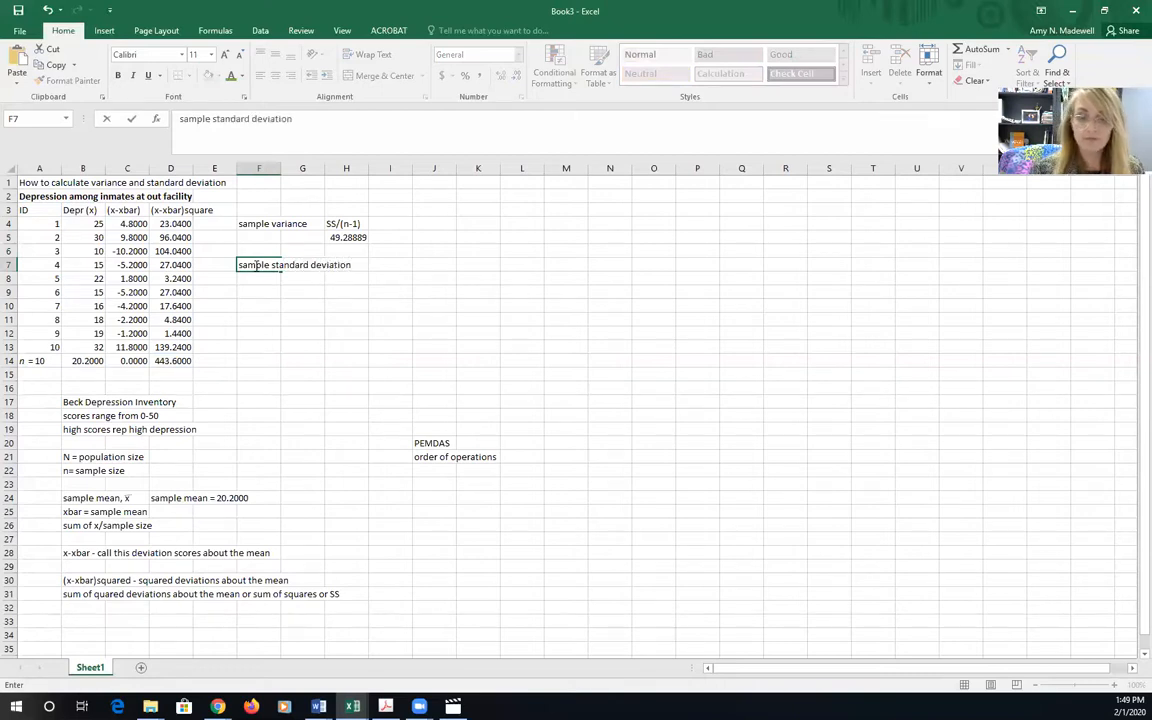
left_click(391, 266)
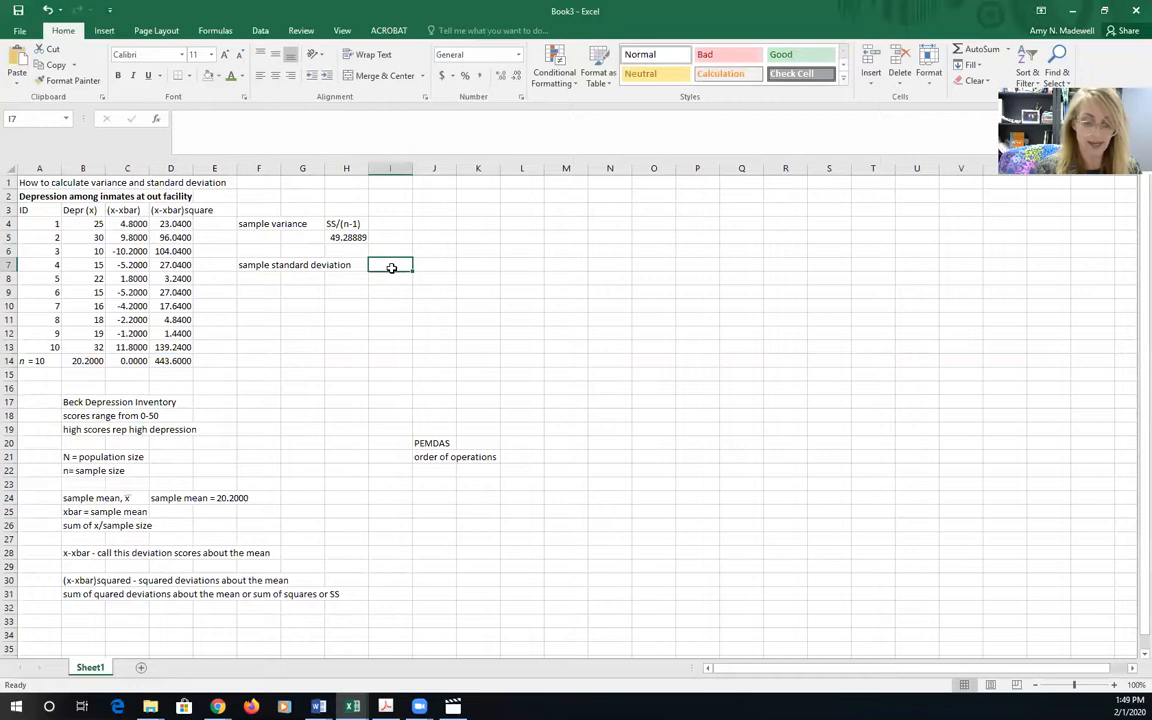
type("squ")
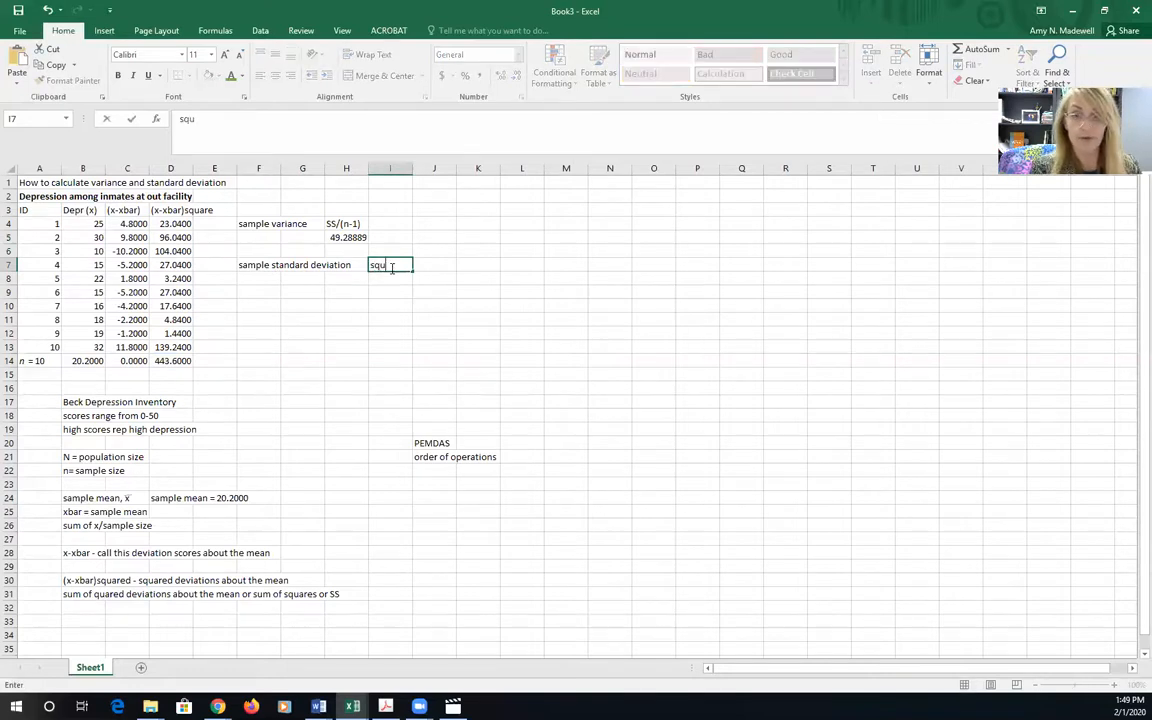
type("are root ")
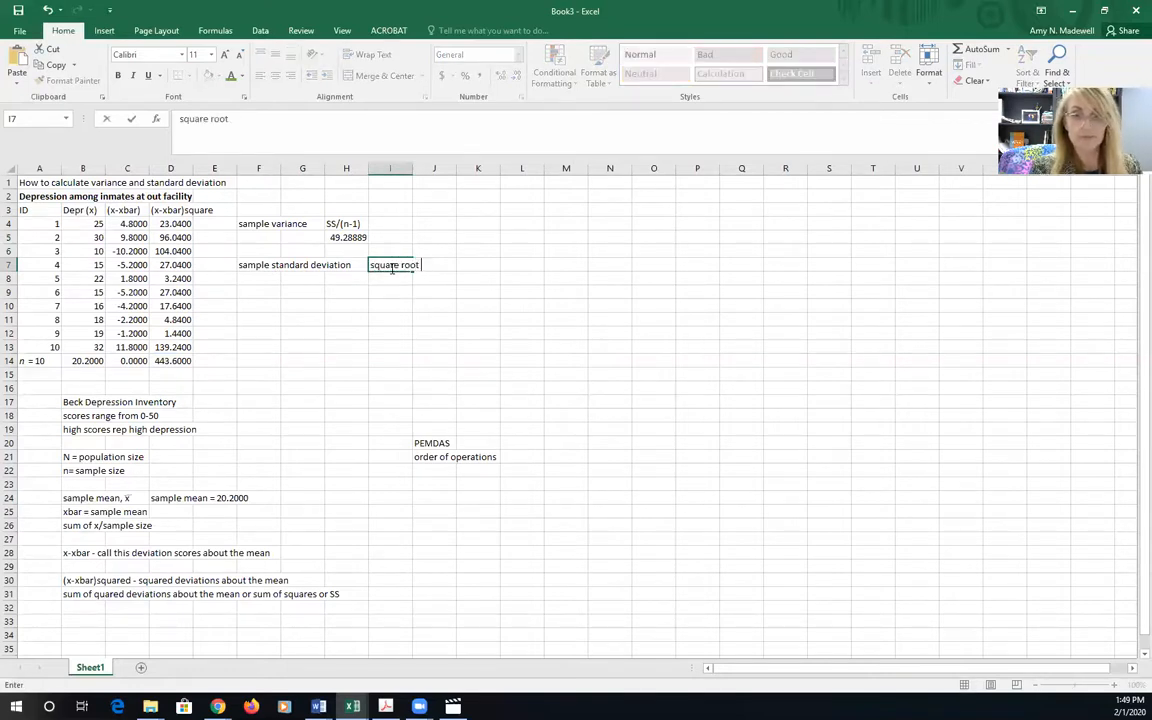
type("of sample variance")
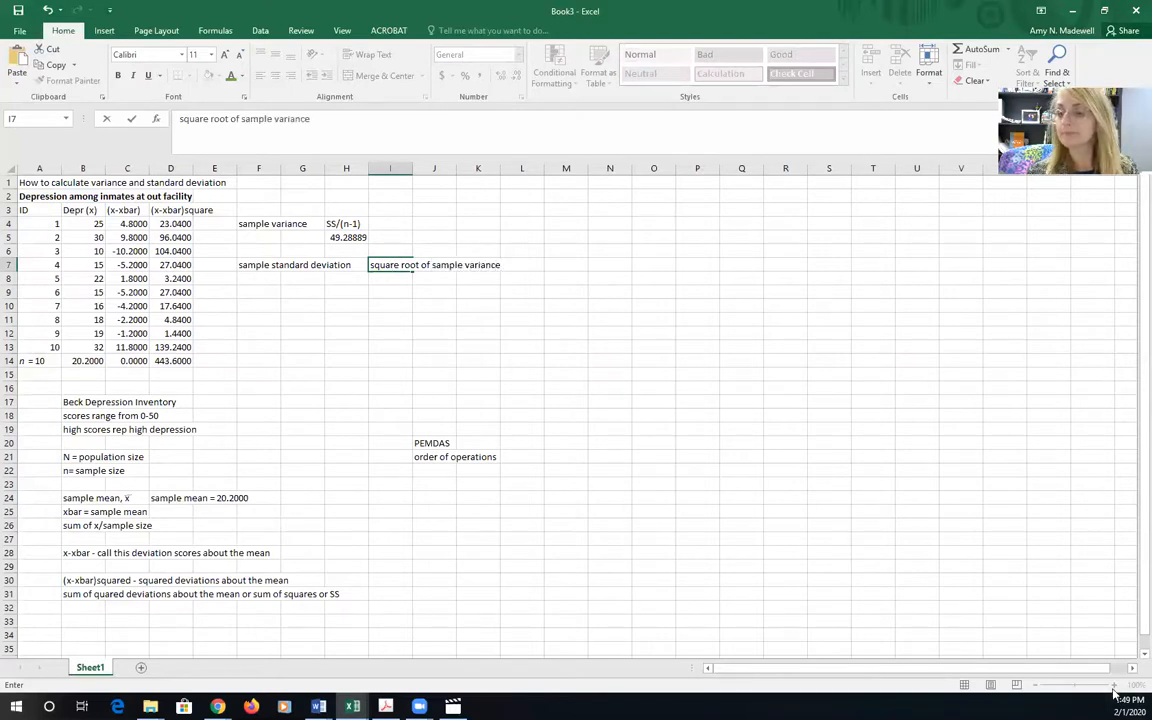
left_click(462, 340)
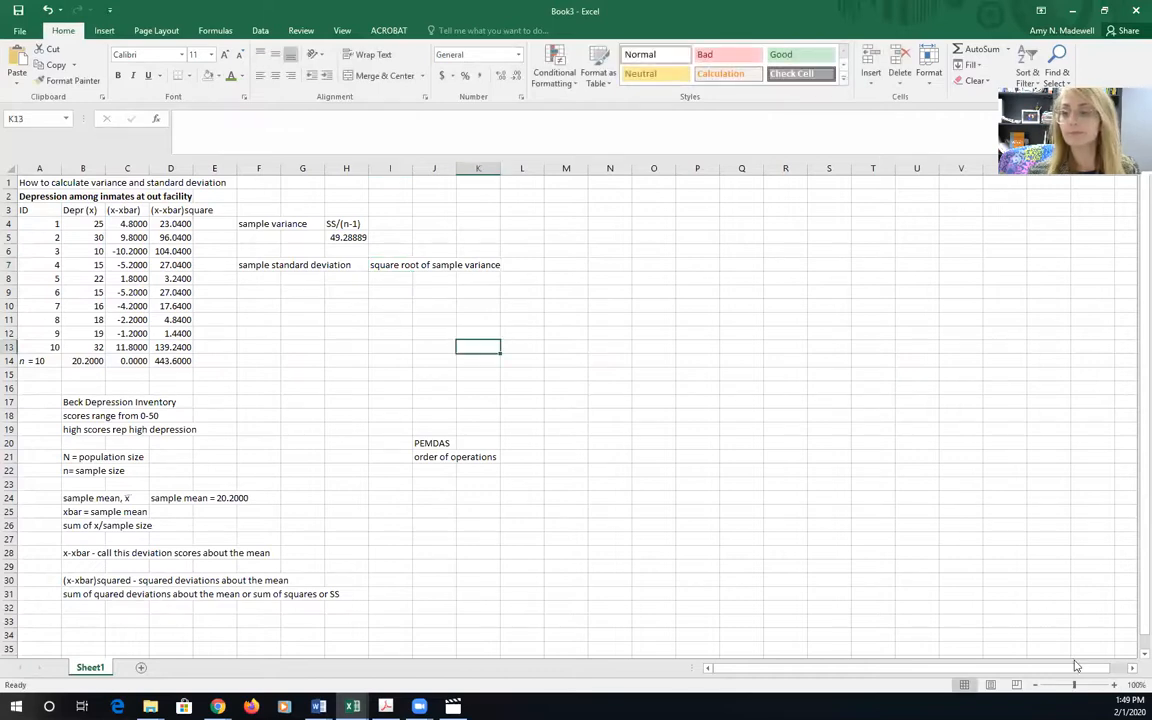
Calculate the sample standard deviation in cell H8 by applying the SQRT function to the variance in H5
left_click(1108, 685)
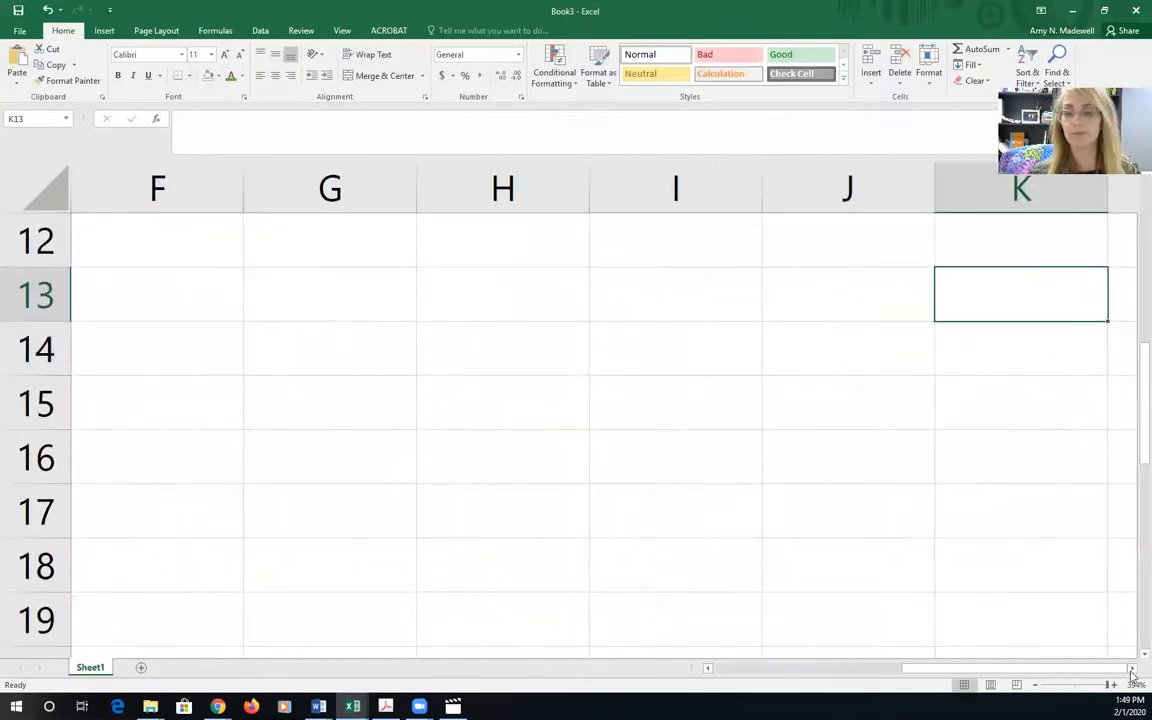
left_click(1037, 686)
left_click(1037, 686)
left_click(1037, 686)
left_click(1037, 686)
left_click(1037, 686)
left_click(1037, 686)
left_click(1037, 686)
left_click(1037, 686)
left_click(1037, 686)
left_click(1037, 686)
left_click(1037, 686)
left_click(1037, 686)
left_click(1037, 686)
left_click(1037, 686)
left_click(1037, 686)
left_click(1037, 686)
left_click(1037, 686)
left_click(1037, 686)
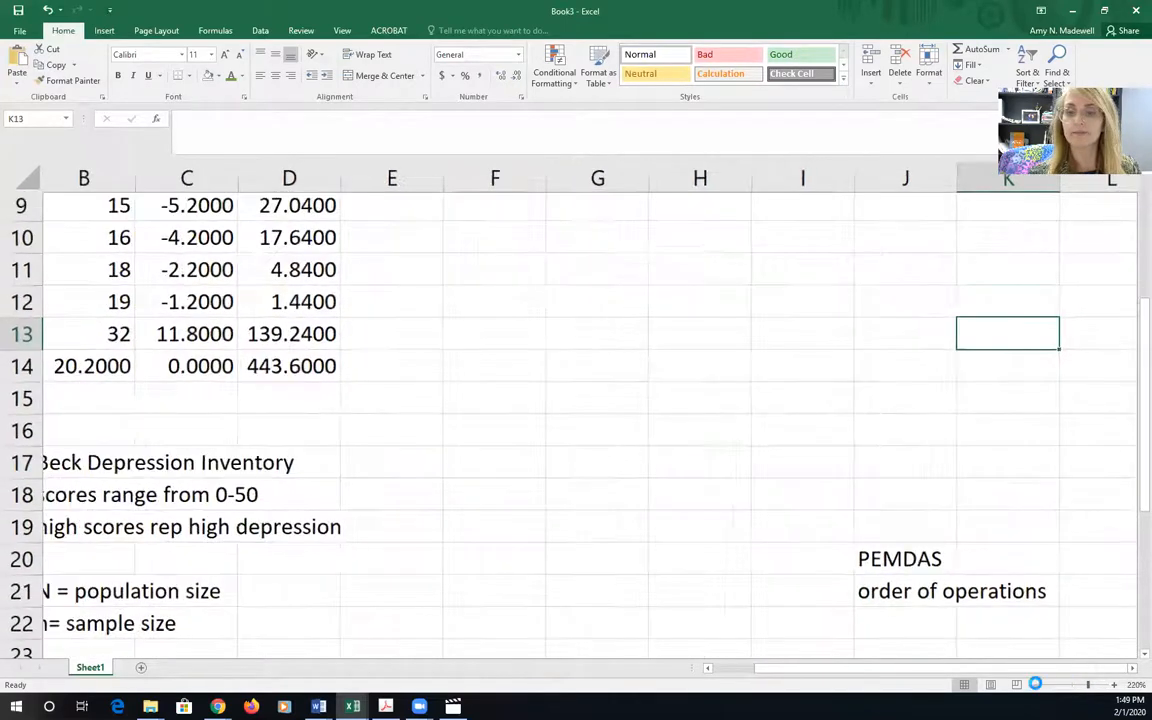
left_click(1037, 686)
left_click(1037, 686)
left_click(1037, 686)
left_click(1037, 686)
left_click(1037, 686)
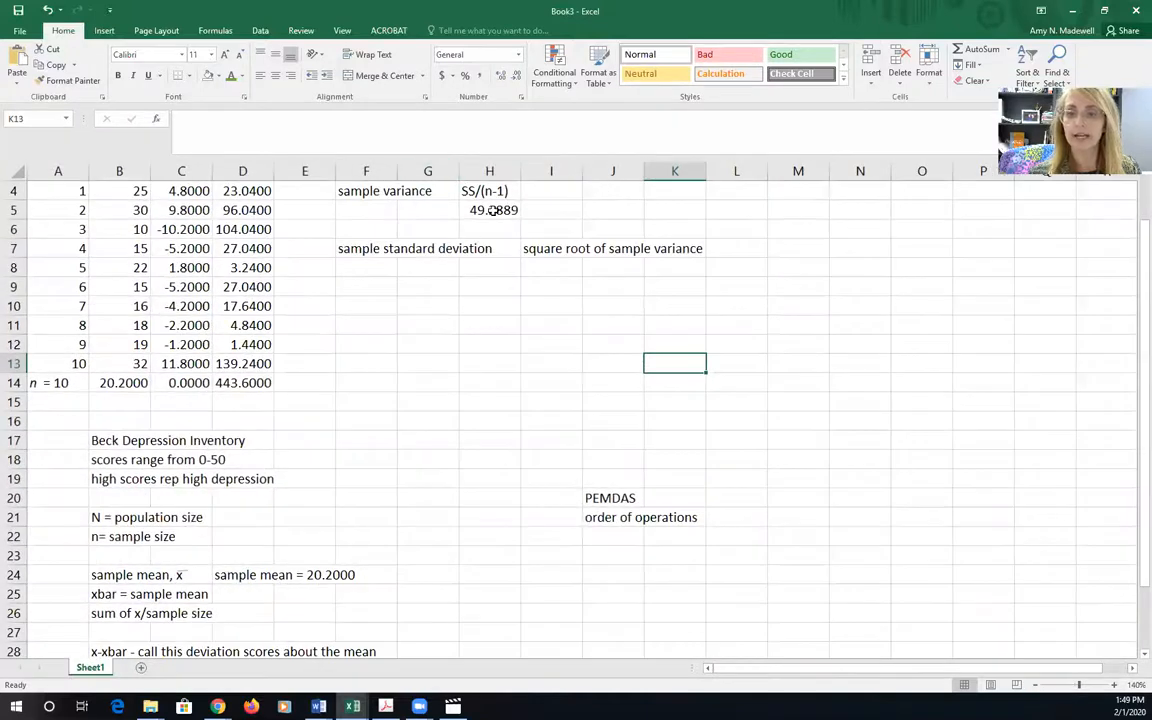
left_click(483, 268)
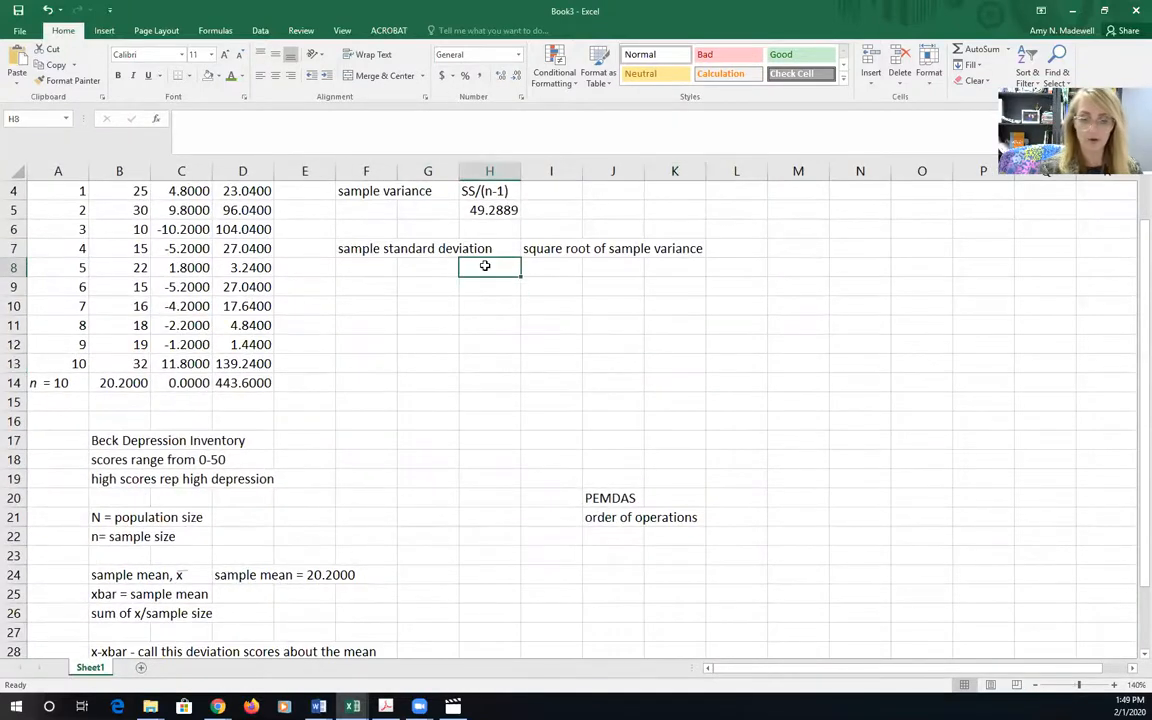
type("=")
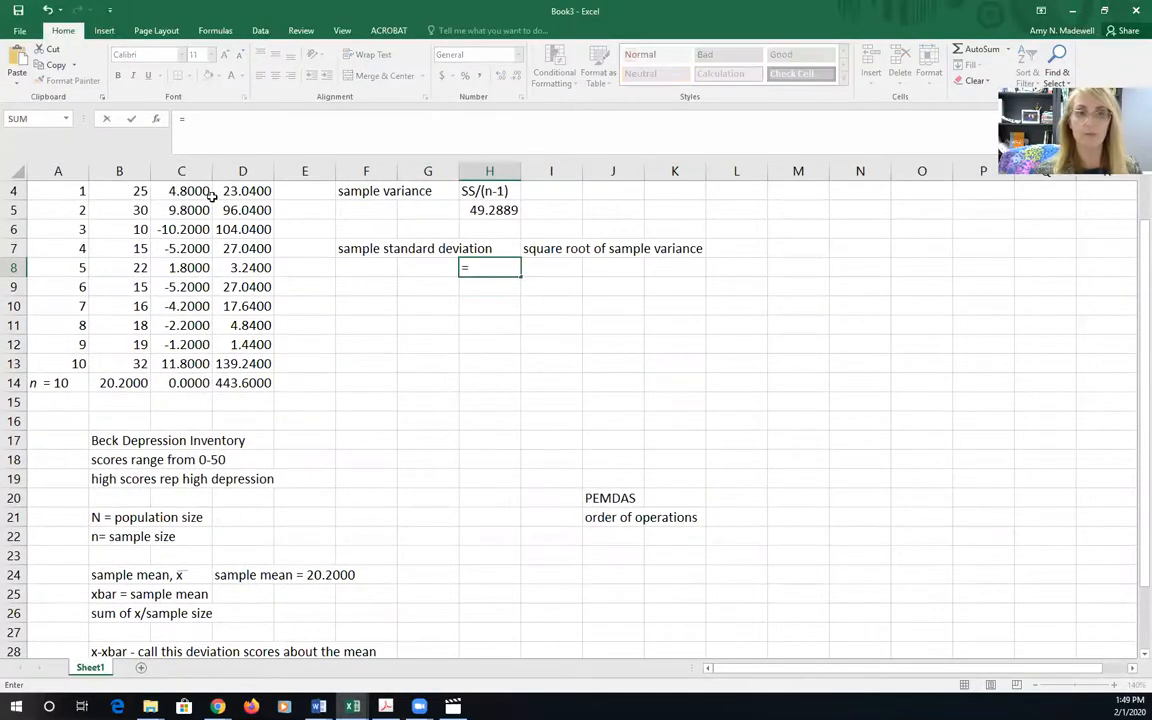
left_click(63, 119)
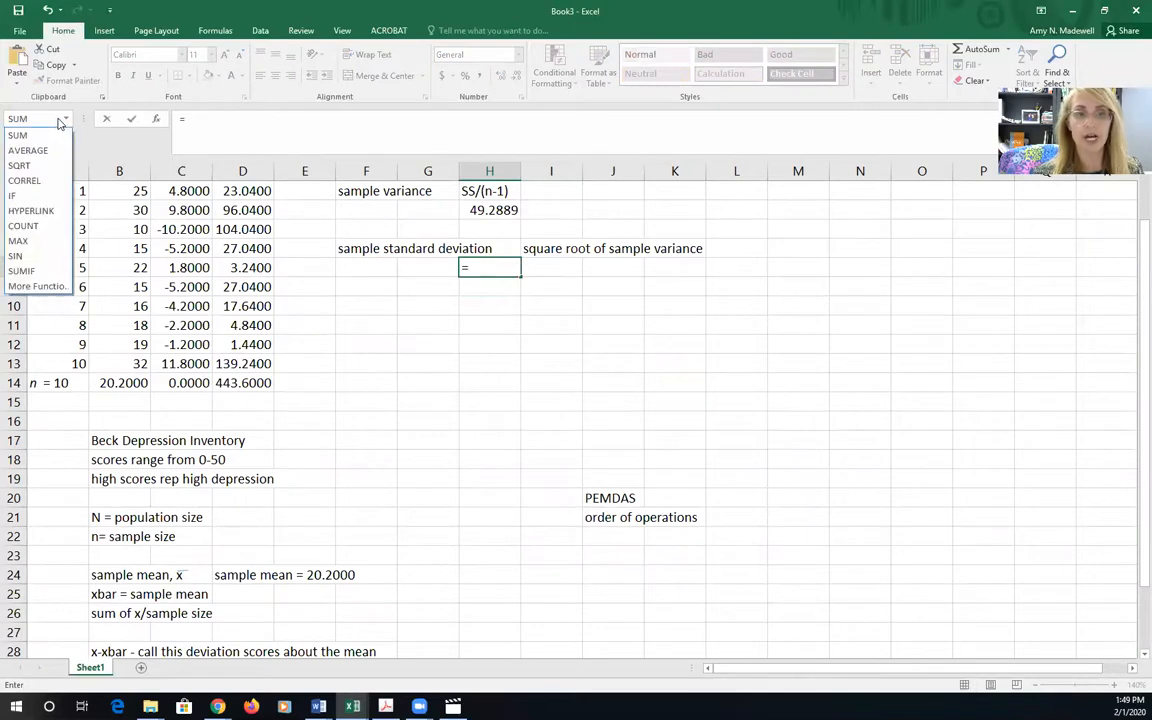
left_click(30, 168)
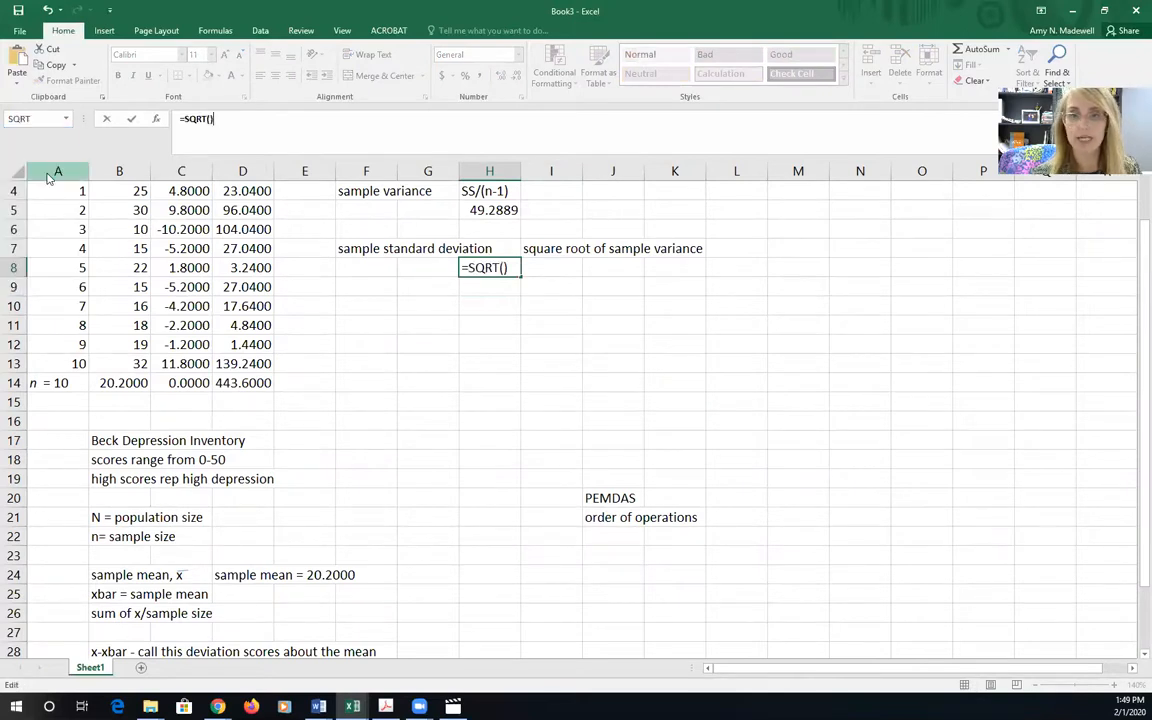
left_click(494, 210)
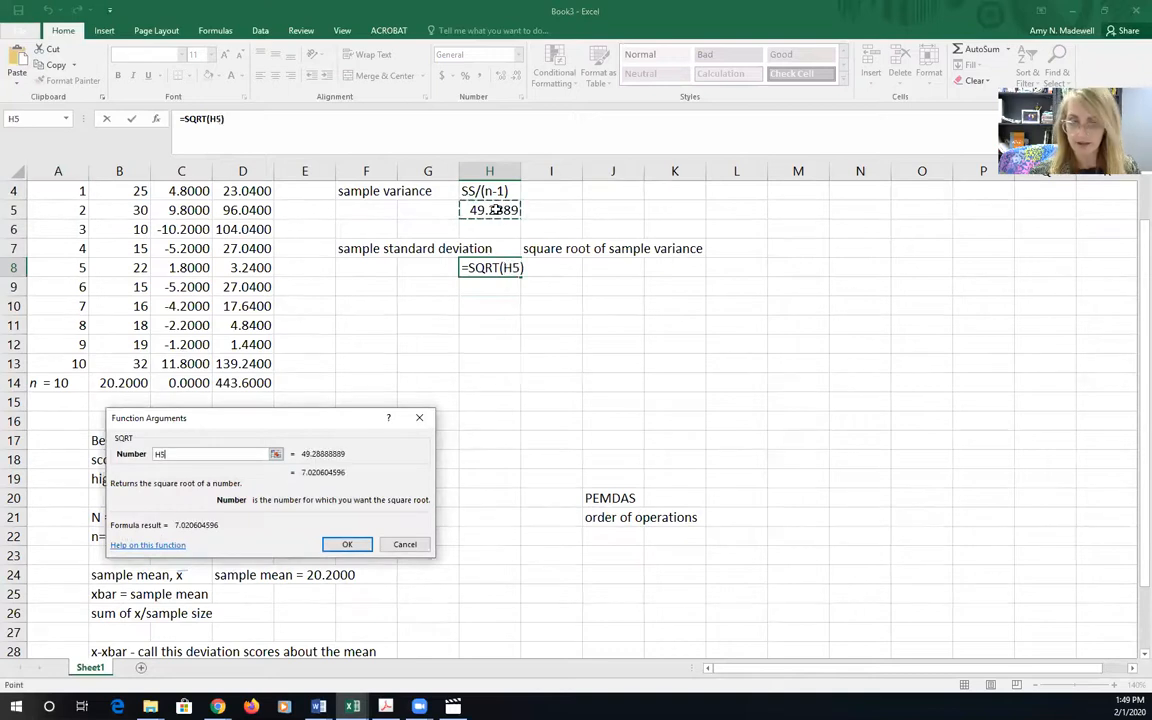
left_click(350, 545)
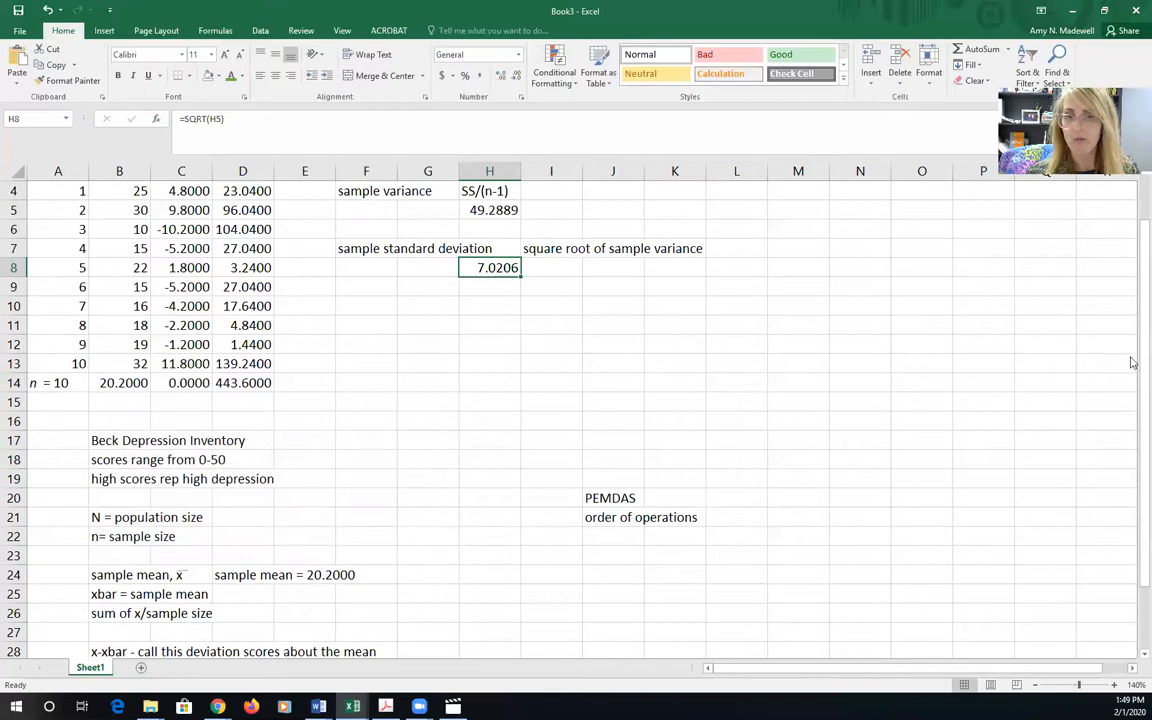
Review the sum of squares in D14, the sample variance in H5 and the standard deviation in H8
left_click_drag(1133, 288, 1133, 243)
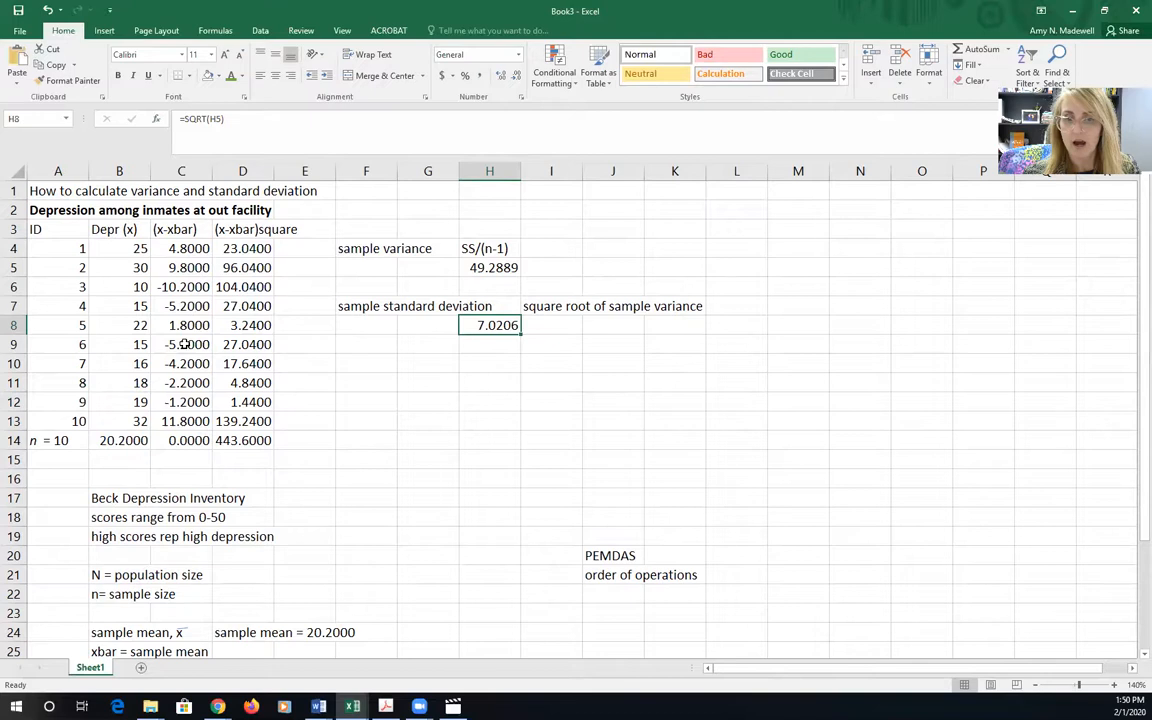
left_click(234, 441)
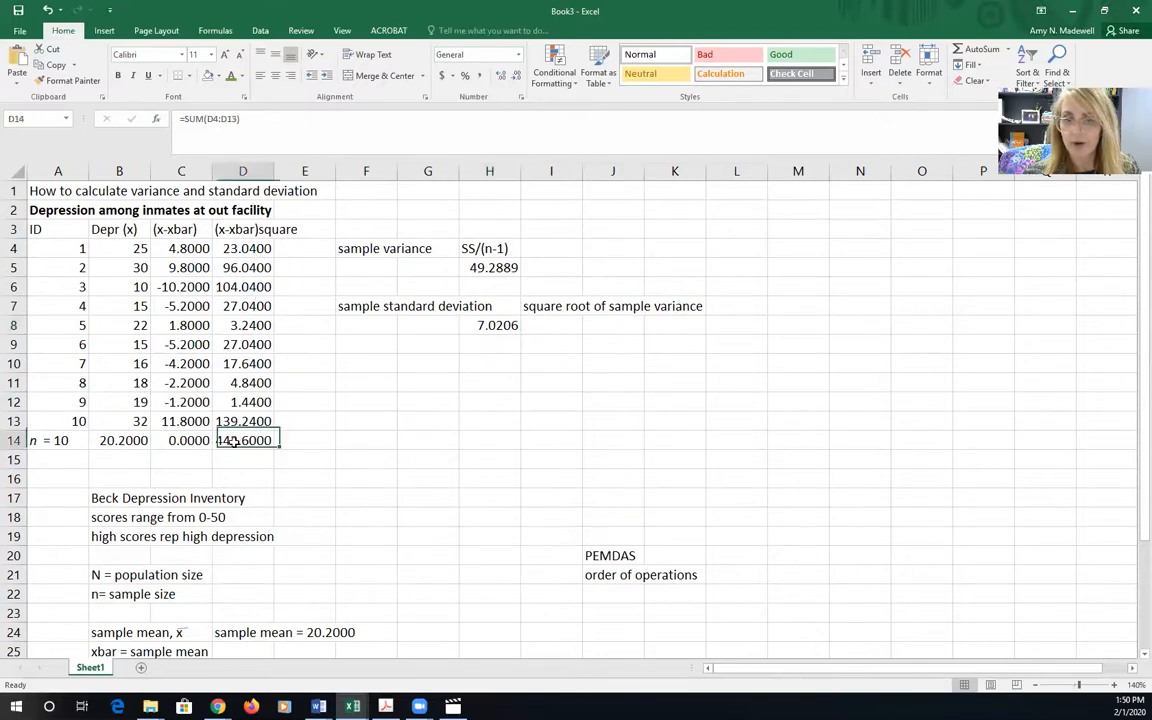
left_click(494, 268)
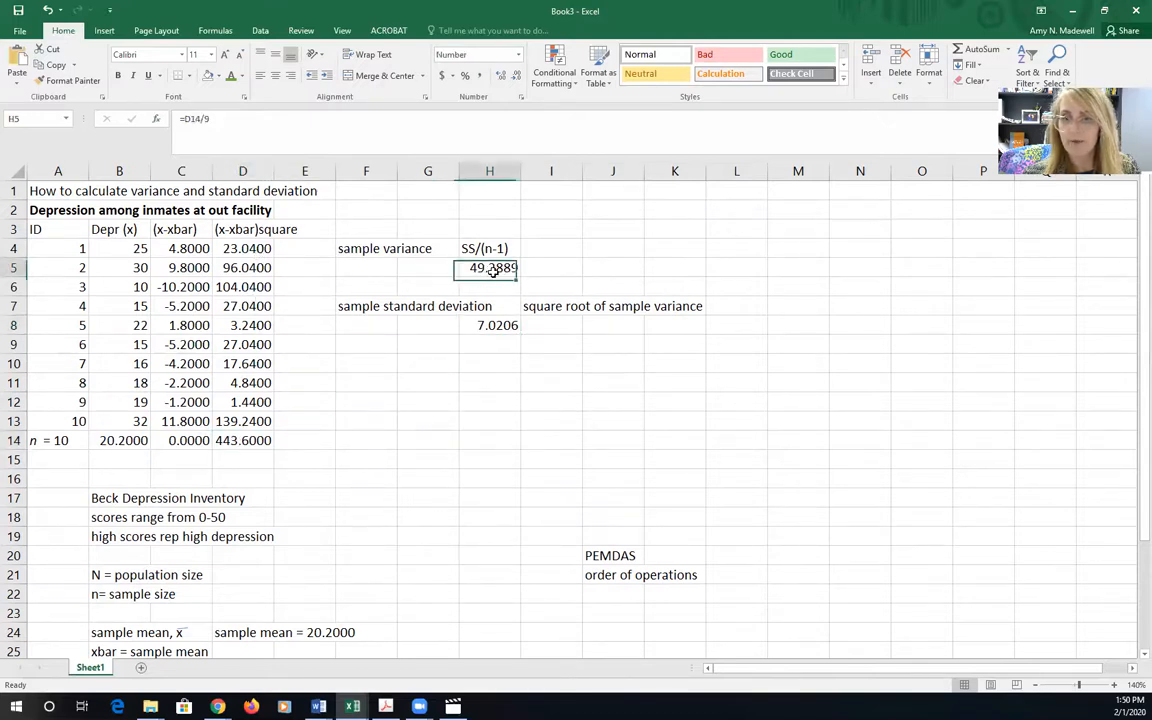
left_click(497, 320)
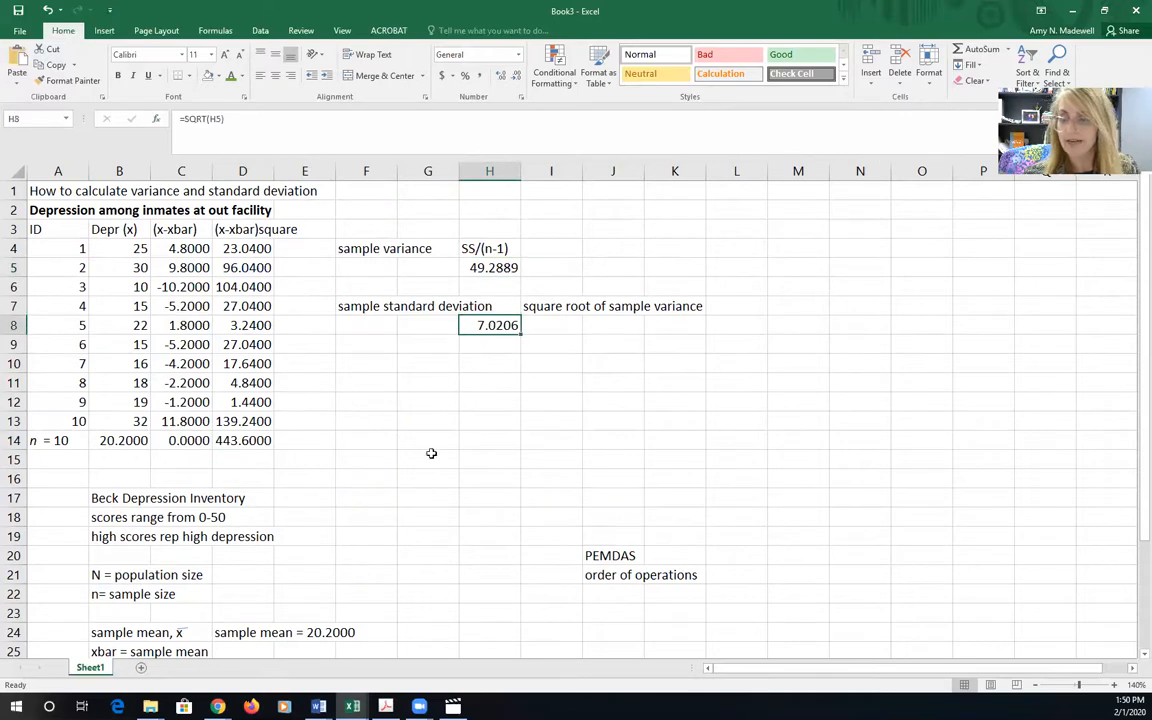